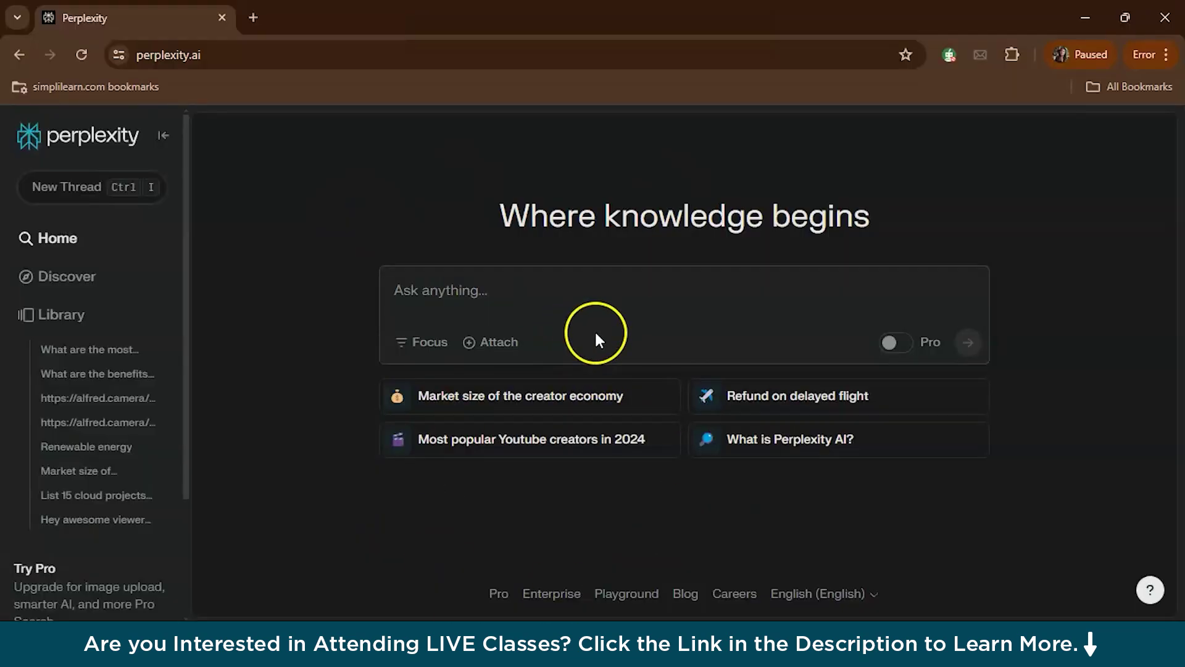
Ask Perplexity 'what is artificial intelligence' as a new question.
{"action": "left_click", "coordinate": [613, 311]}
{"action": "left_click", "coordinate": [598, 303]}
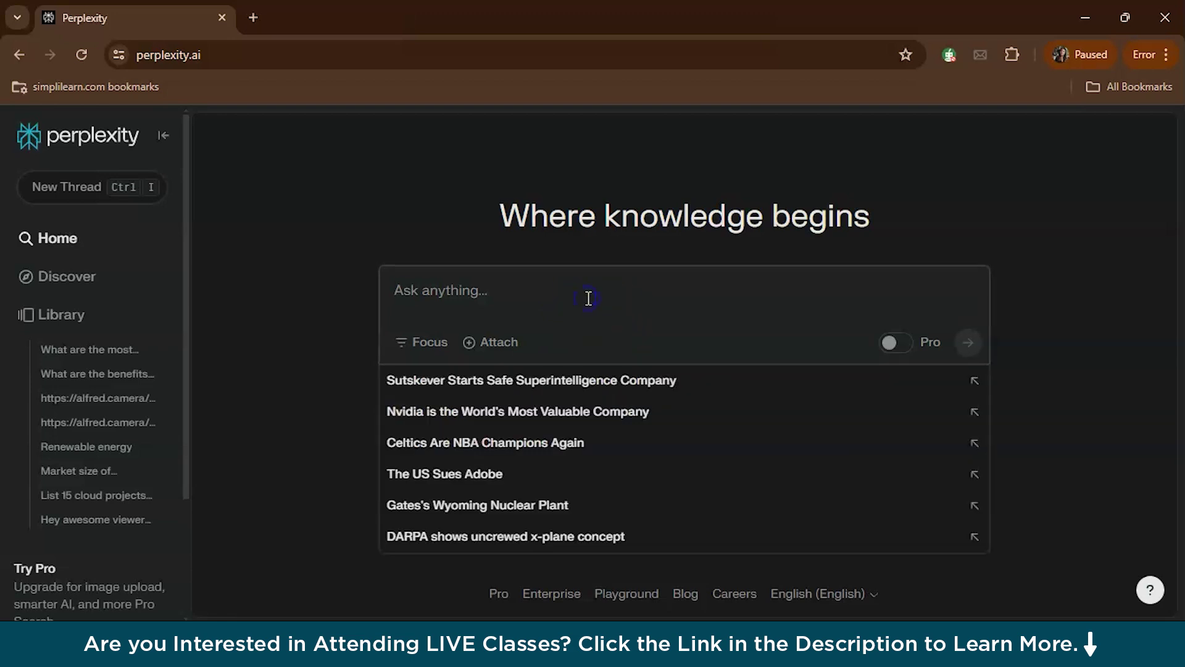
{"action": "type", "text": "what is"}
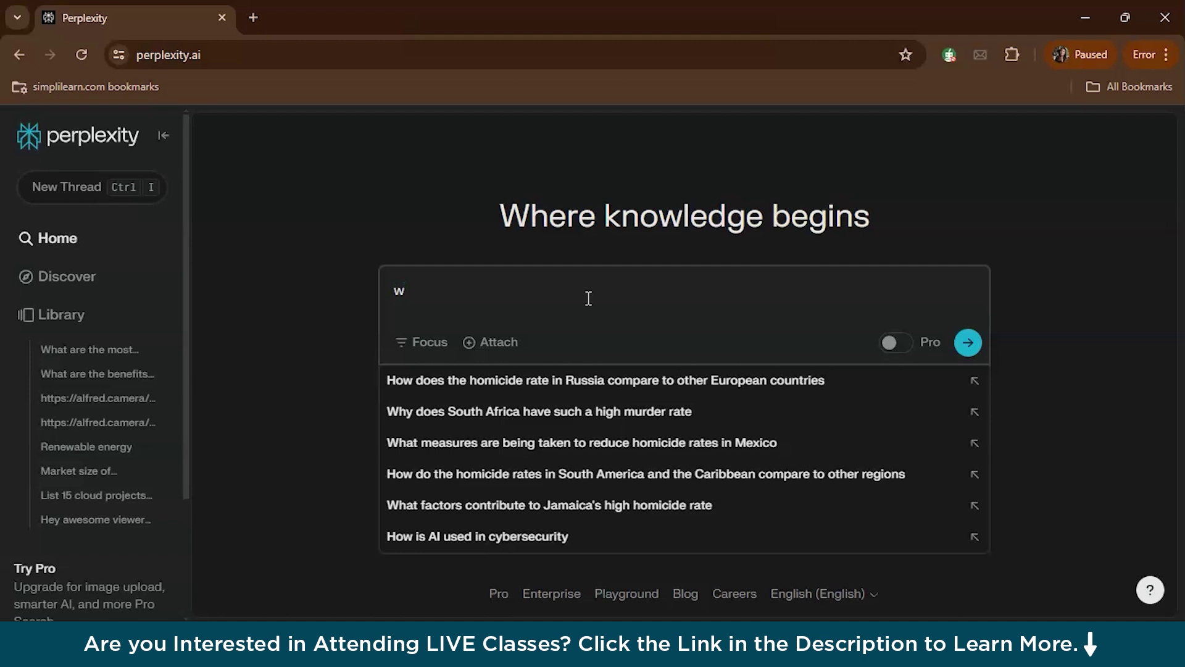
{"action": "type", "text": "is artificial intelligence"}
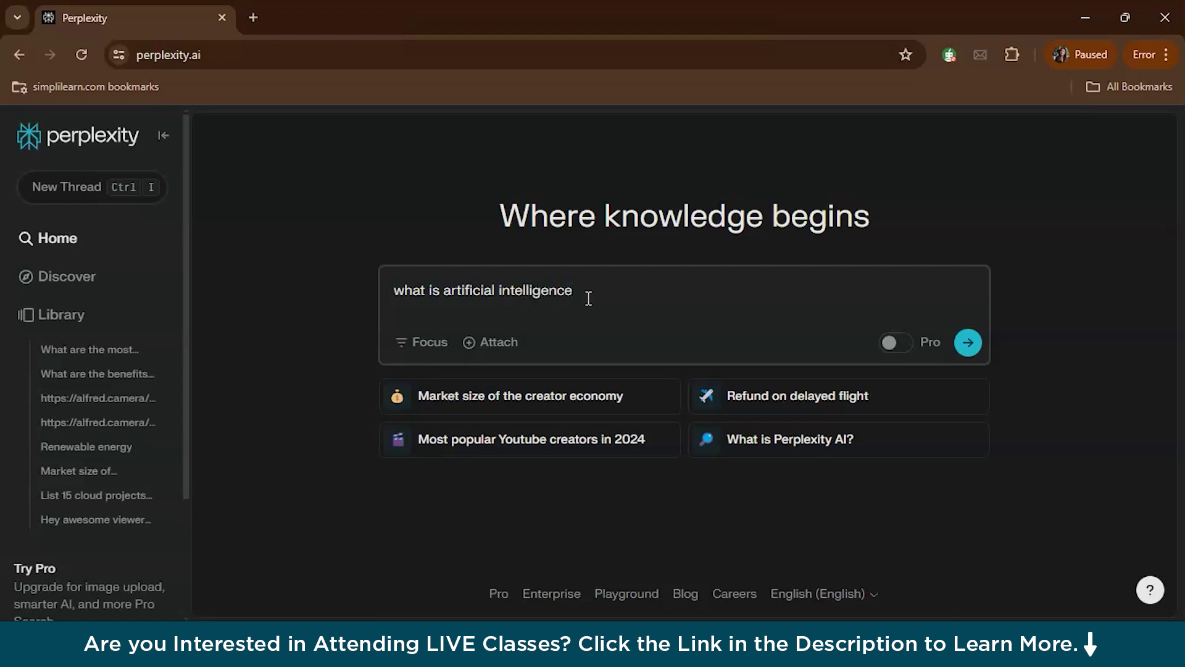
{"action": "key", "text": "Return"}
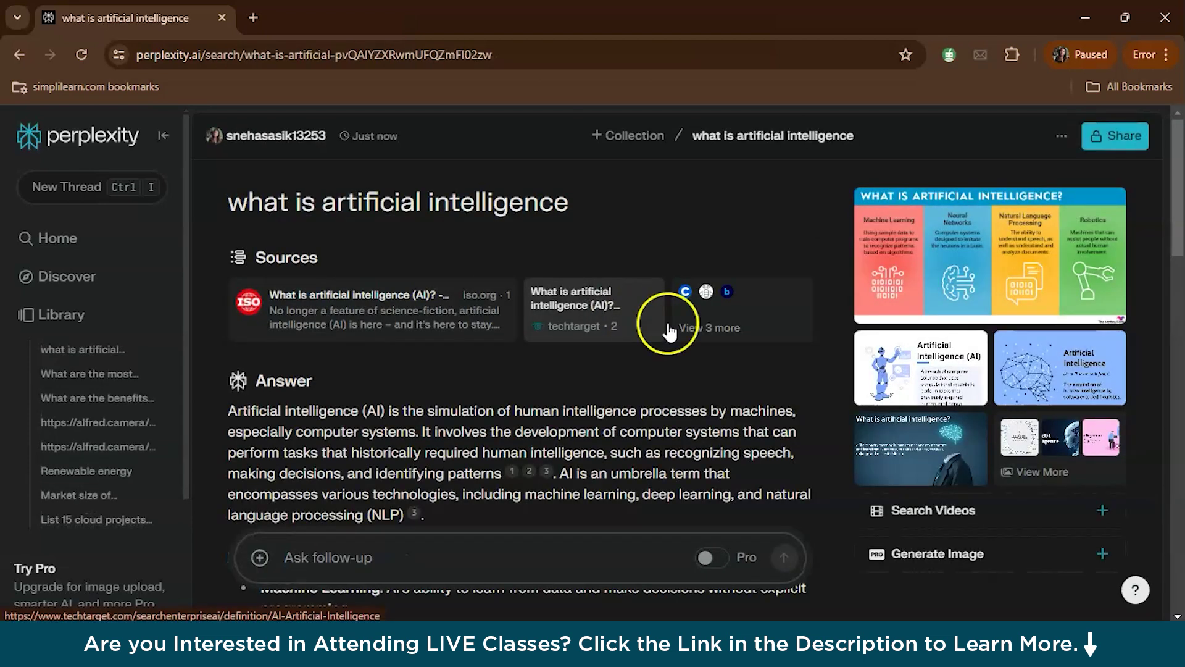
Scroll down through the artificial intelligence answer and its sources, then back up.
{"action": "scroll", "coordinate": [701, 432], "scroll_direction": "down", "scroll_amount": 3}
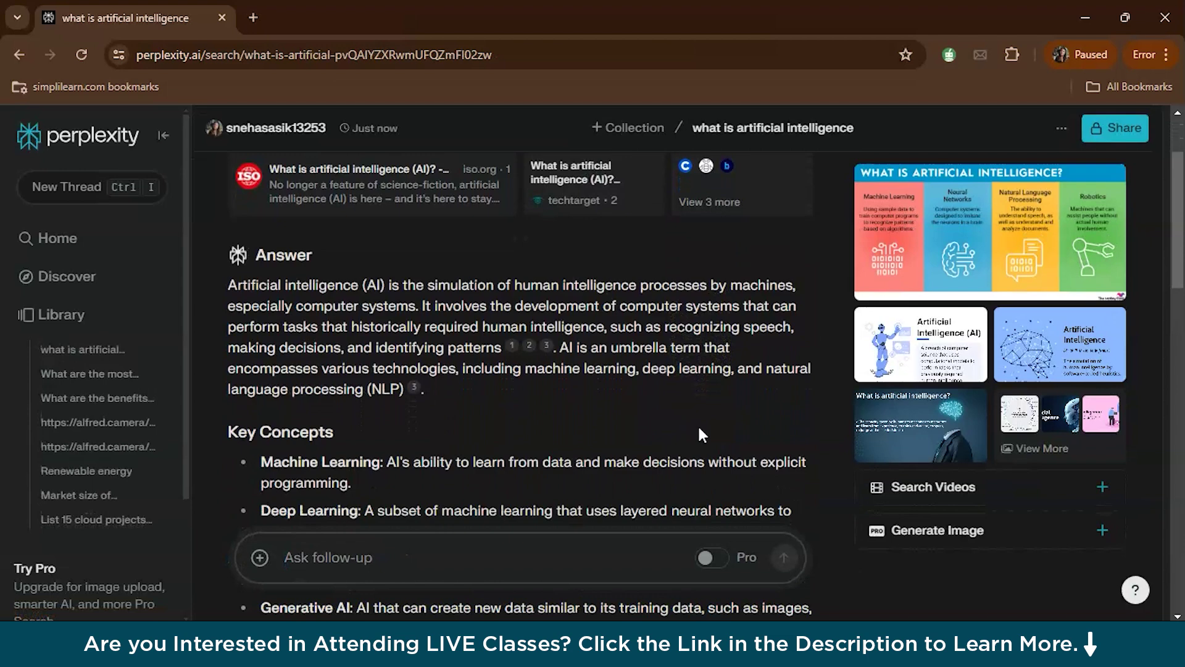
{"action": "scroll", "coordinate": [700, 432], "scroll_direction": "down", "scroll_amount": 5}
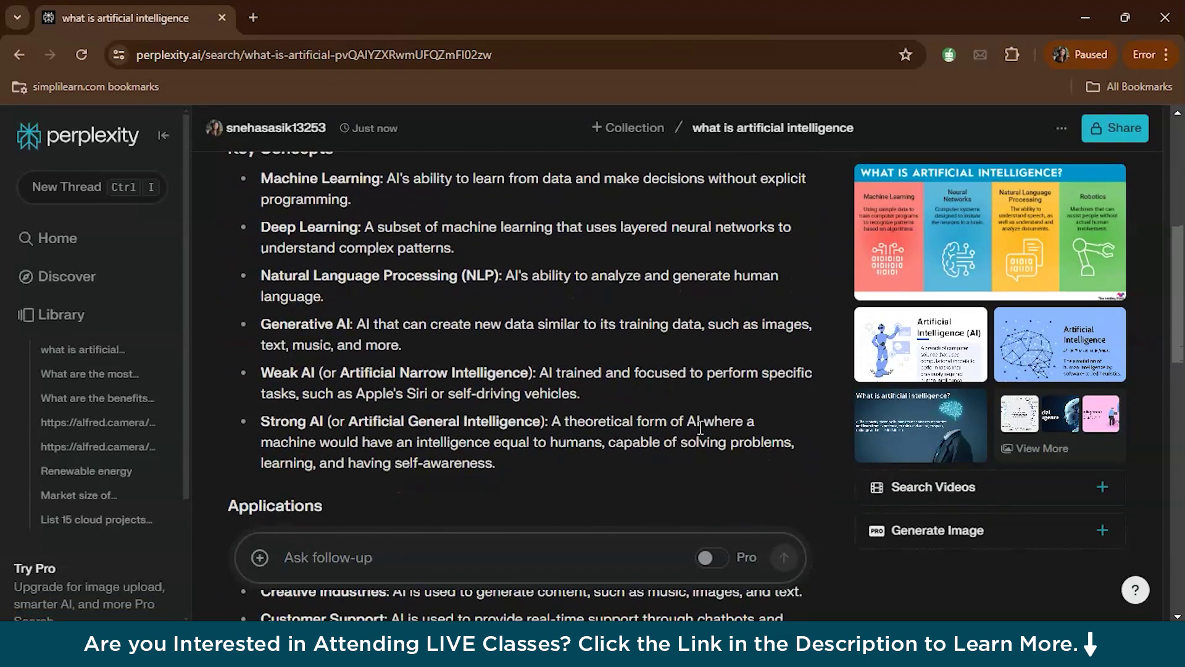
{"action": "scroll", "coordinate": [701, 426], "scroll_direction": "up", "scroll_amount": 3}
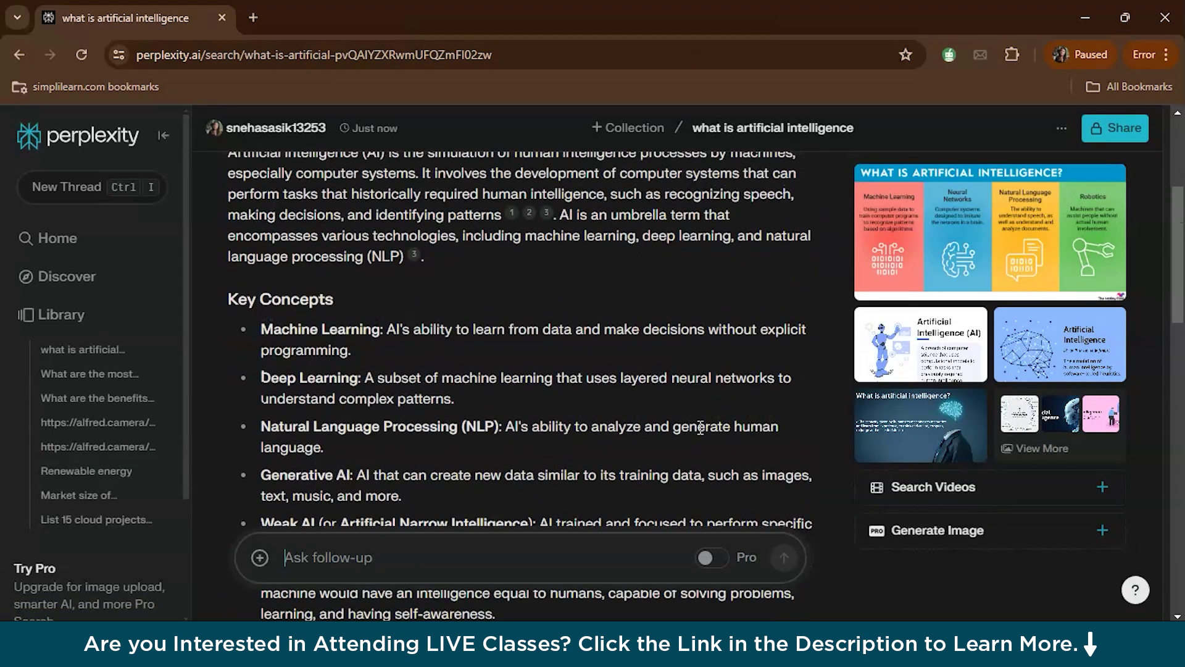
{"action": "scroll", "coordinate": [700, 427], "scroll_direction": "up", "scroll_amount": 5}
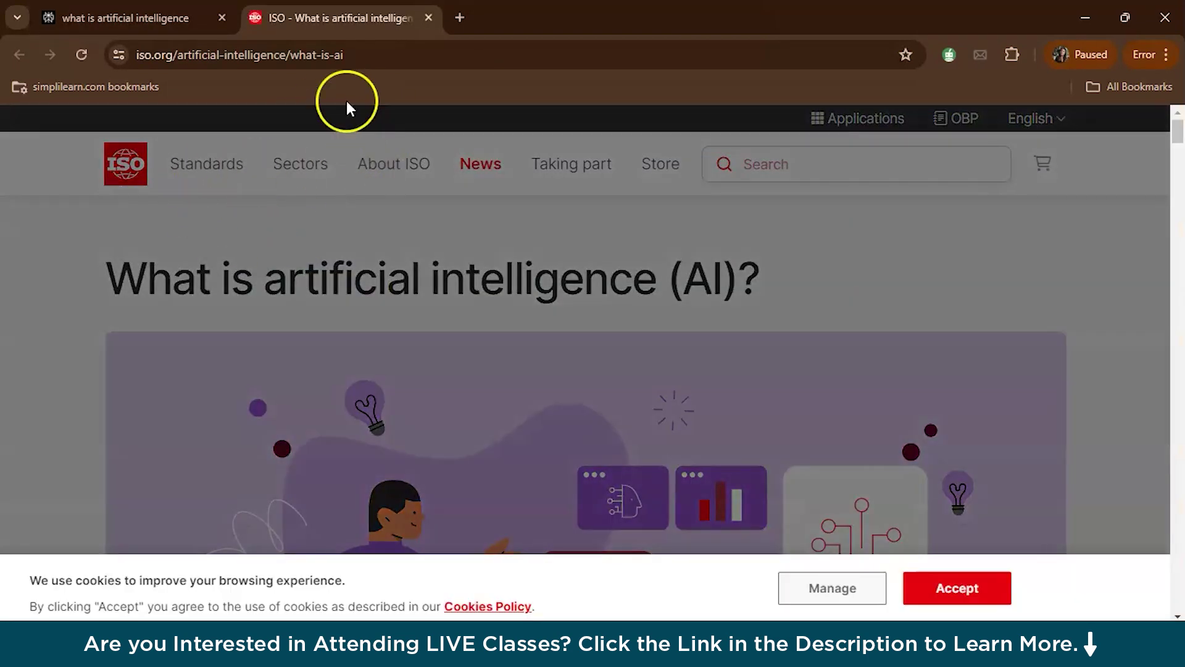
{"action": "key", "text": "ctrl+shift+Tab"}
{"action": "scroll", "coordinate": [398, 288], "scroll_direction": "down", "scroll_amount": 8}
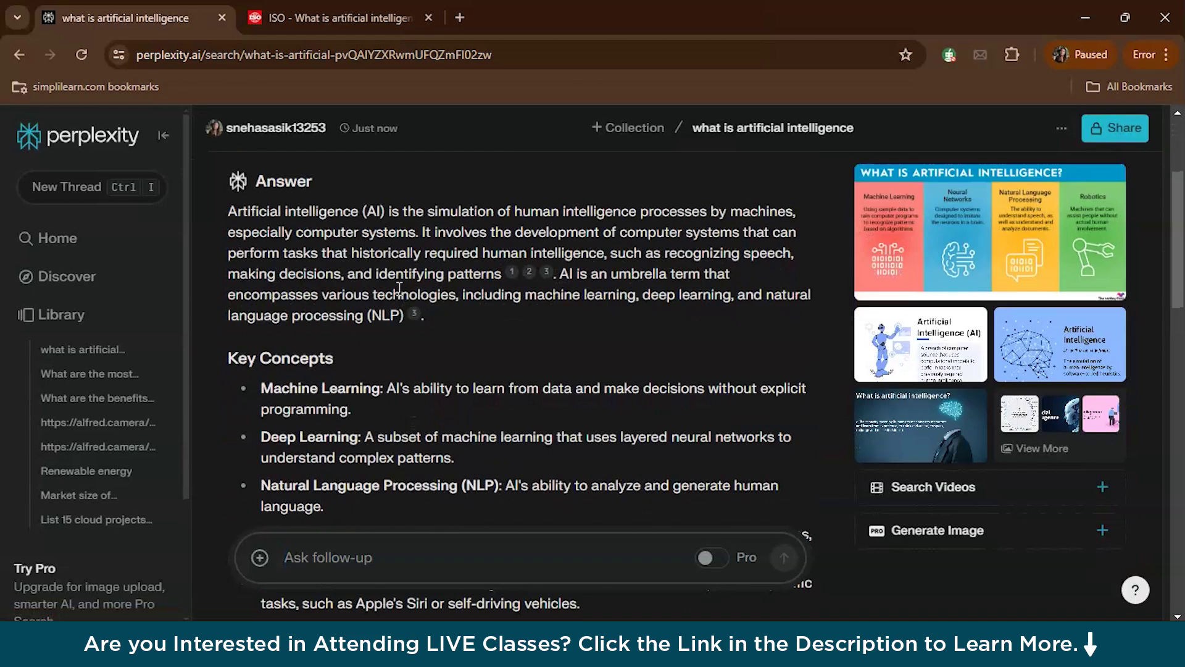
{"action": "scroll", "coordinate": [399, 289], "scroll_direction": "down", "scroll_amount": 8}
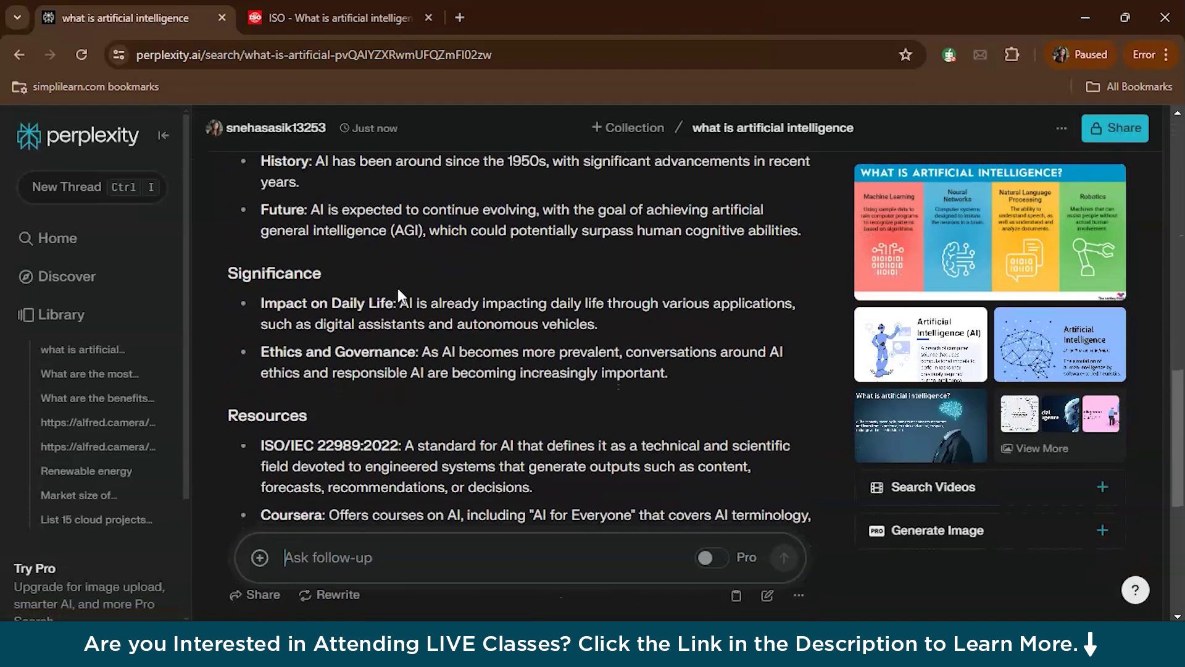
{"action": "scroll", "coordinate": [398, 288], "scroll_direction": "down", "scroll_amount": 3}
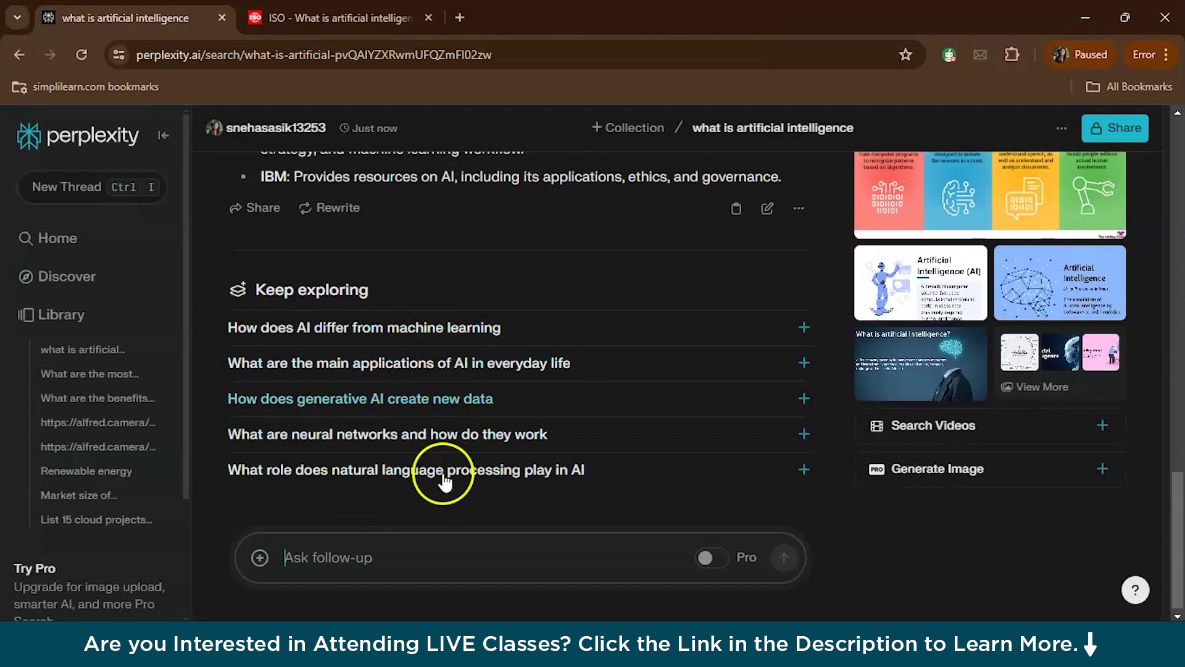
{"action": "scroll", "coordinate": [382, 377], "scroll_direction": "up", "scroll_amount": 10}
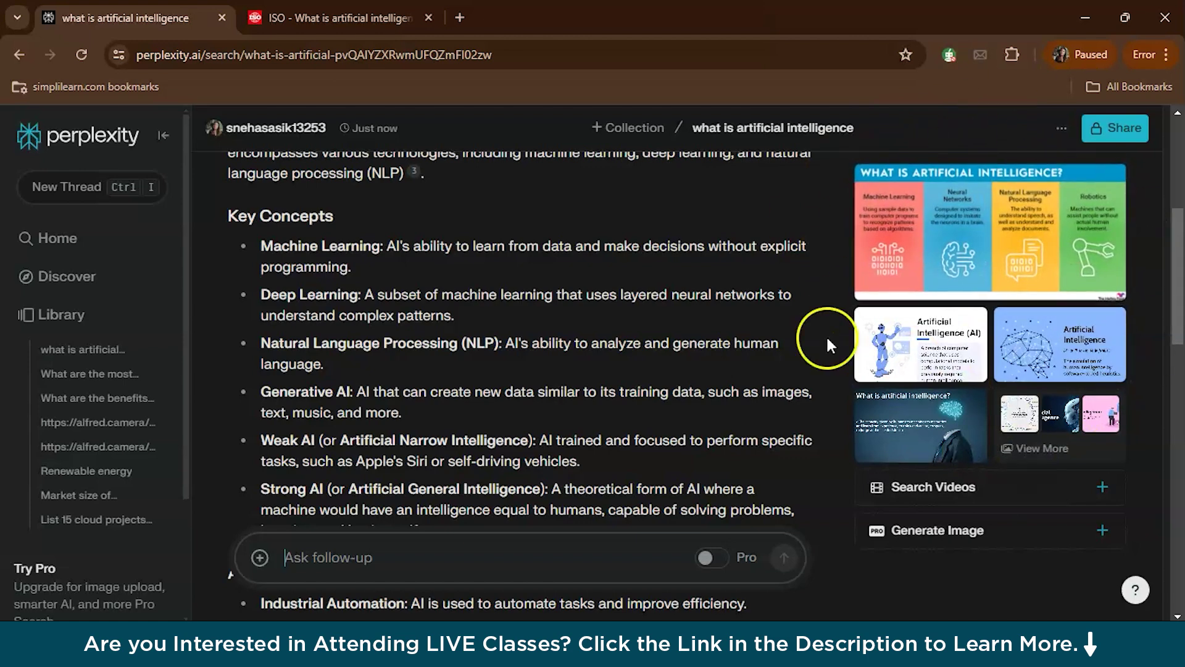
View the AI infographic, Investopedia image and another related image full size, then close the viewer.
{"action": "left_click", "coordinate": [892, 256]}
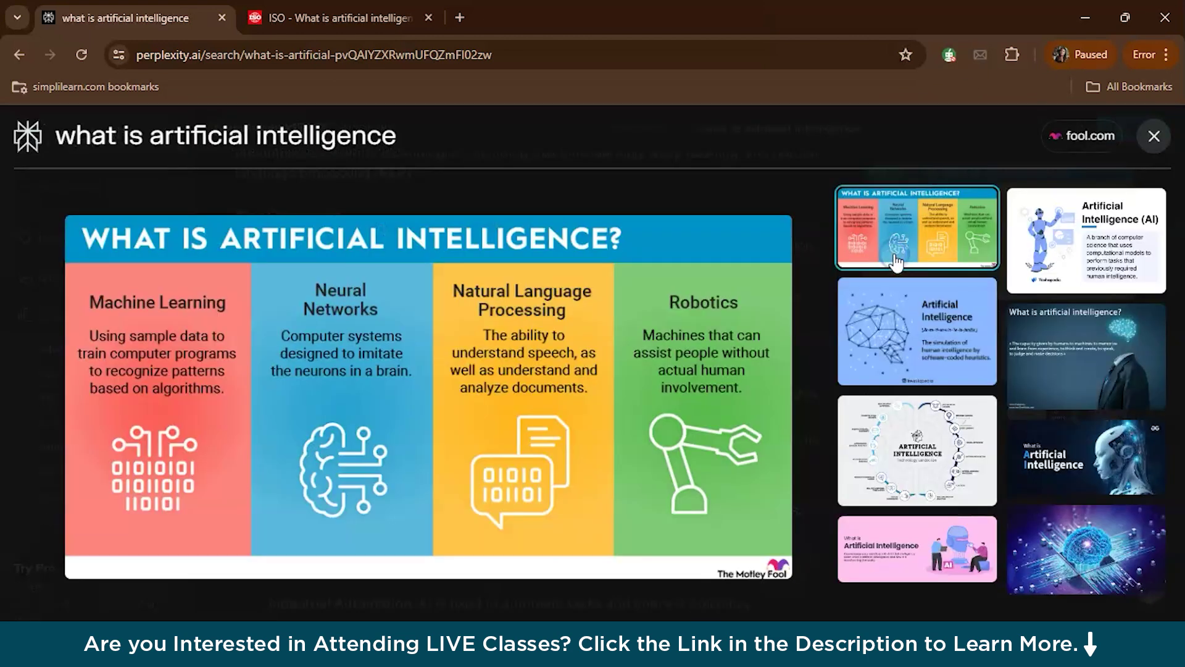
{"action": "left_click", "coordinate": [860, 322]}
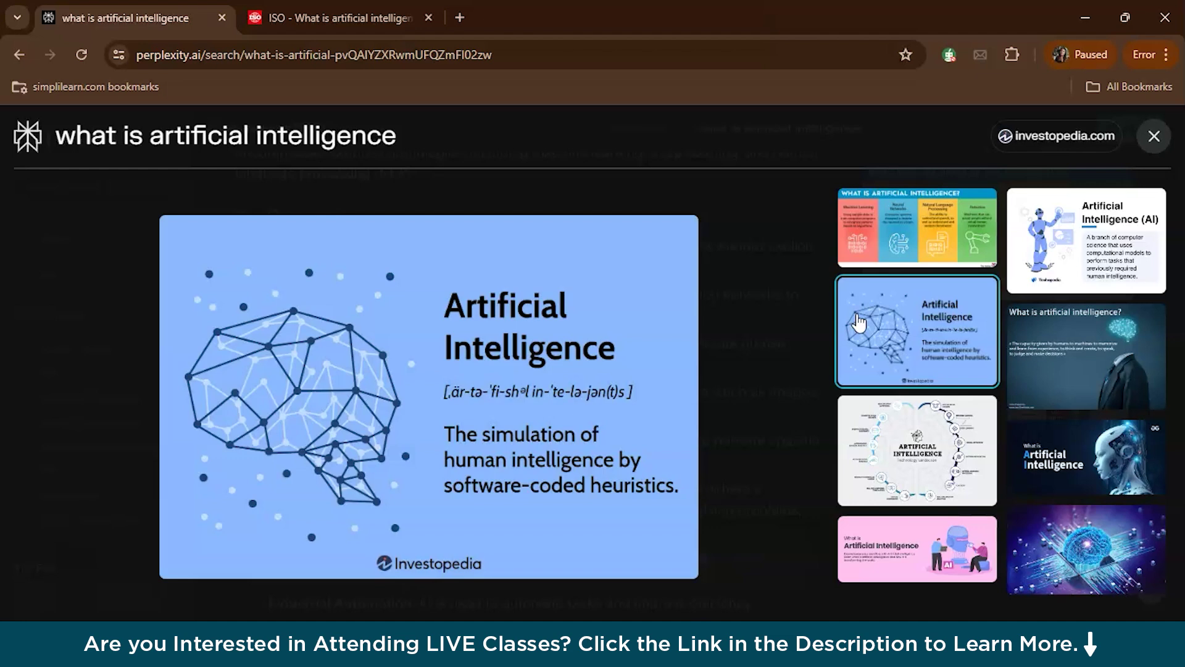
{"action": "left_click", "coordinate": [1068, 336]}
{"action": "left_click", "coordinate": [1134, 139]}
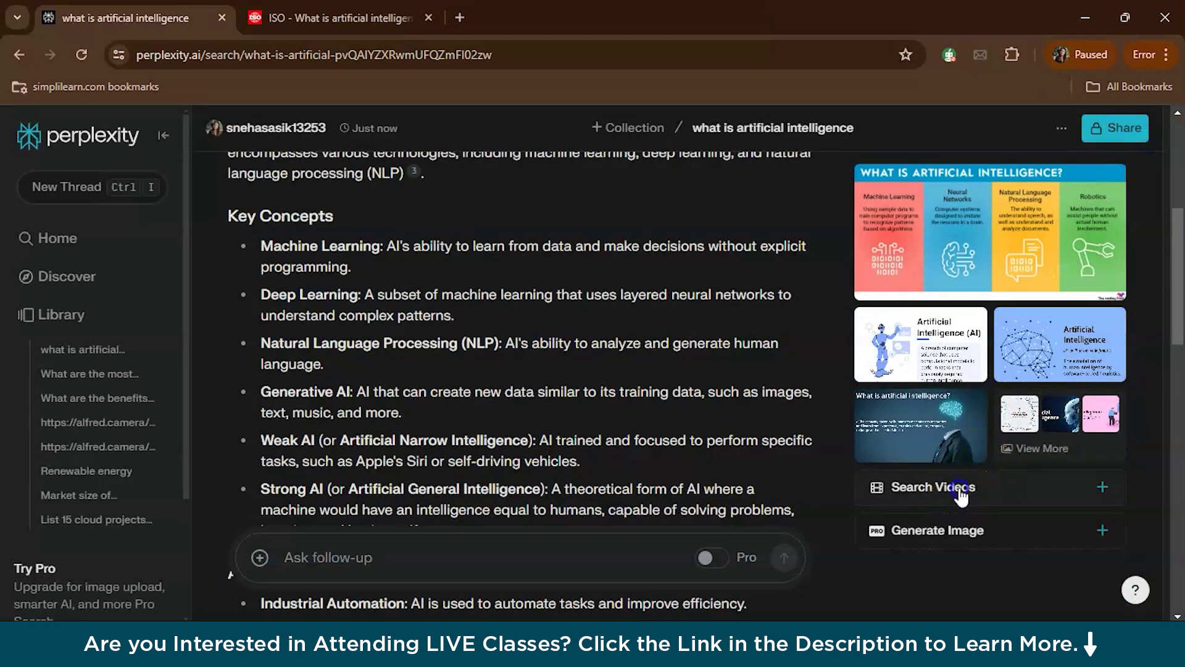
Add related videos to the answer and scroll through the results.
{"action": "left_click", "coordinate": [960, 490]}
{"action": "scroll", "coordinate": [960, 494], "scroll_direction": "down", "scroll_amount": 1}
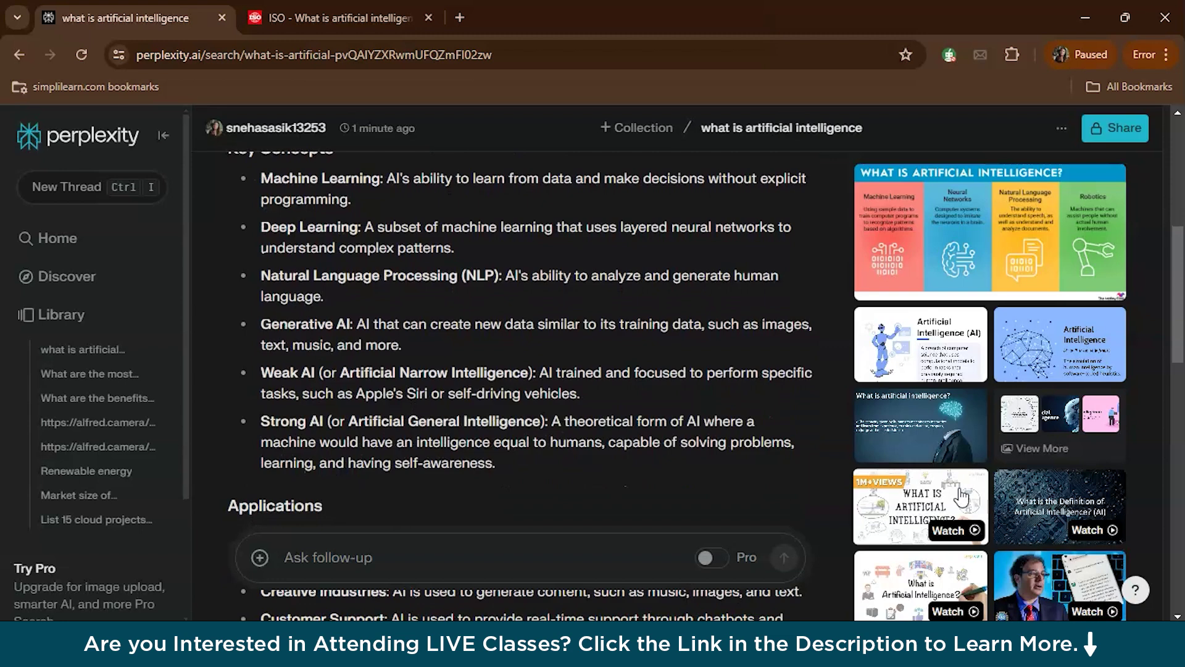
{"action": "scroll", "coordinate": [962, 496], "scroll_direction": "down", "scroll_amount": 1}
{"action": "scroll", "coordinate": [1035, 338], "scroll_direction": "down", "scroll_amount": 5}
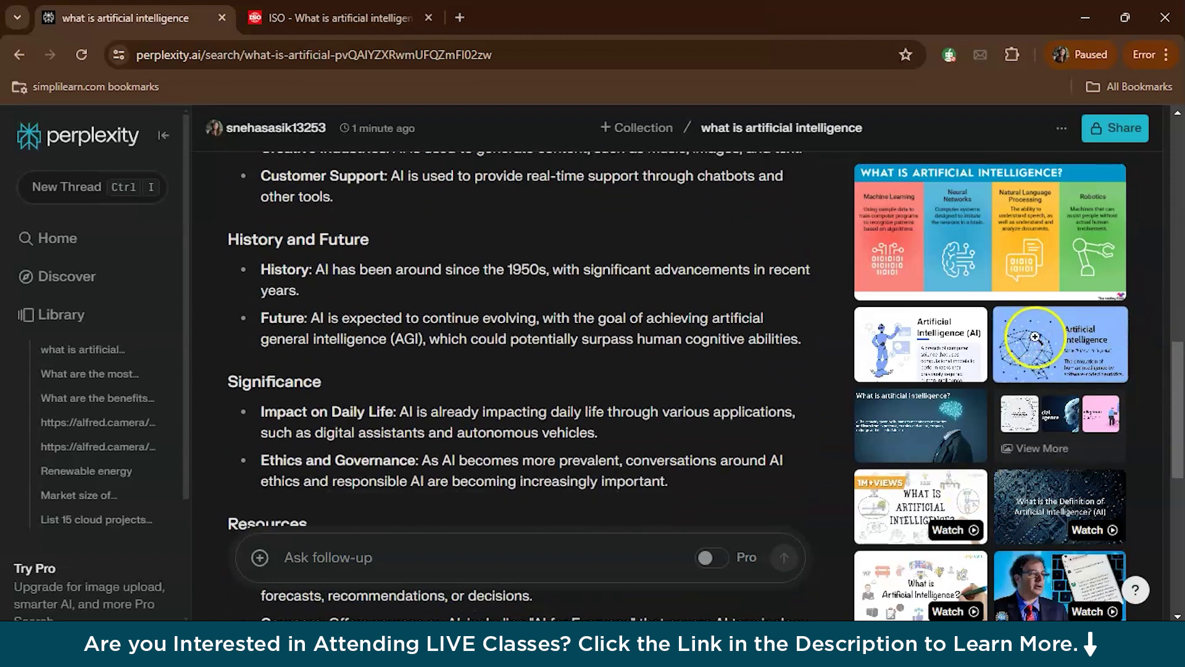
{"action": "scroll", "coordinate": [1168, 372], "scroll_direction": "down", "scroll_amount": 10}
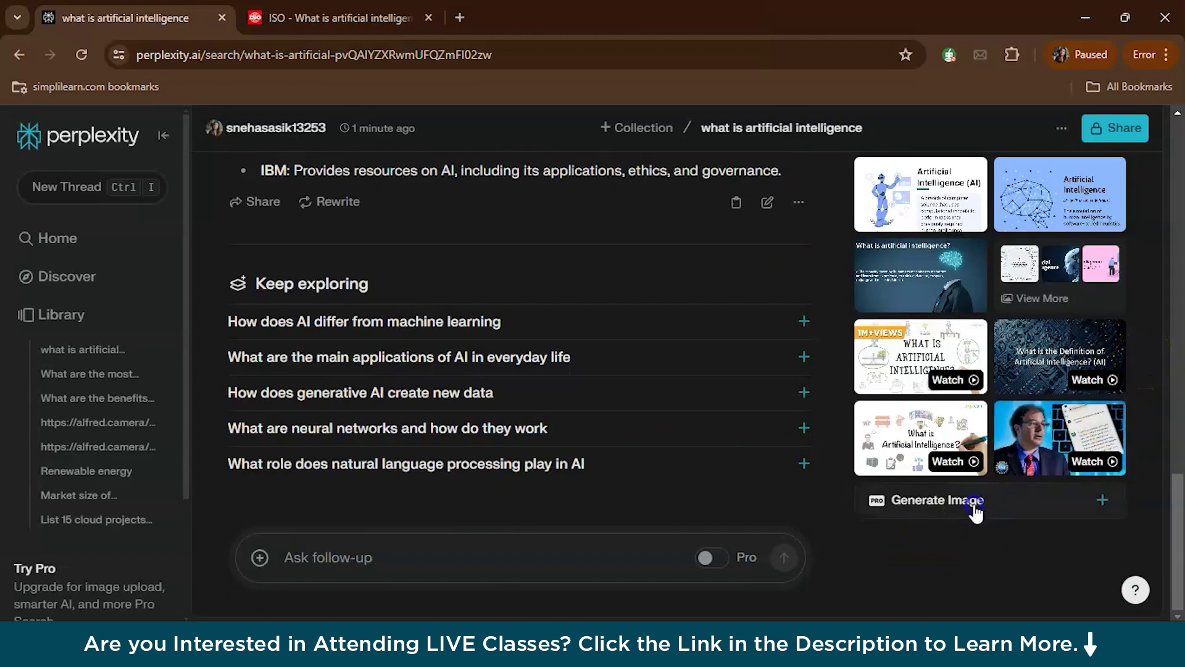
Try Generate Image, dismiss the Pro upsell, and start a new thread showing its Focus options.
{"action": "left_click", "coordinate": [975, 507]}
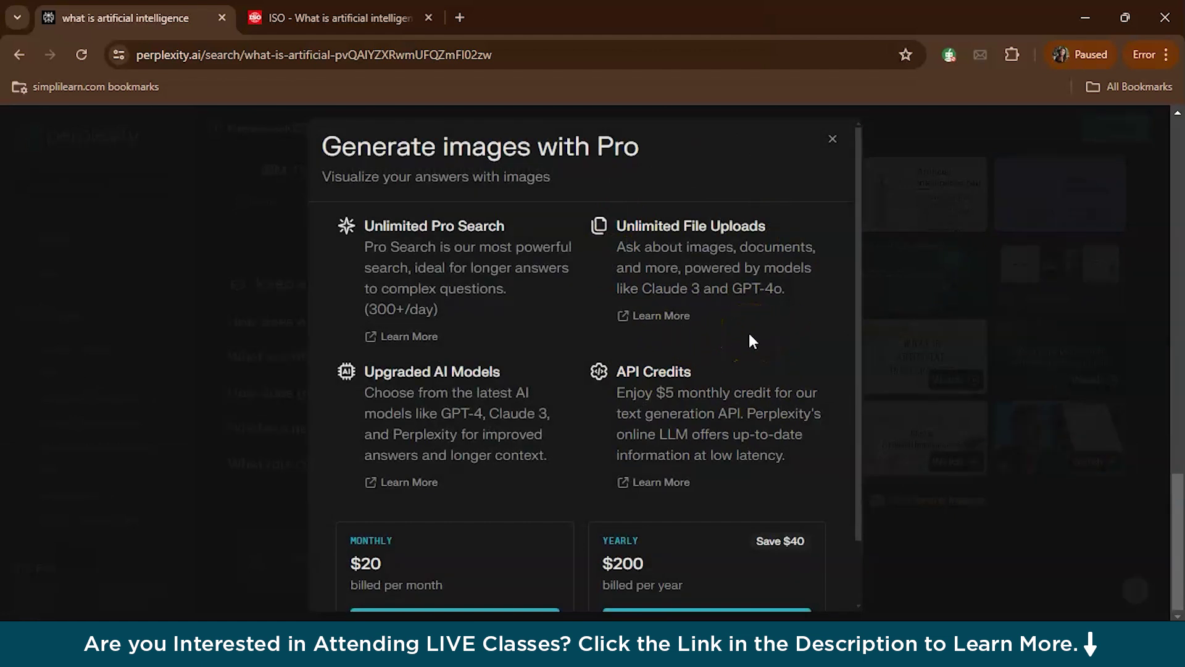
{"action": "scroll", "coordinate": [748, 331], "scroll_direction": "down", "scroll_amount": 2}
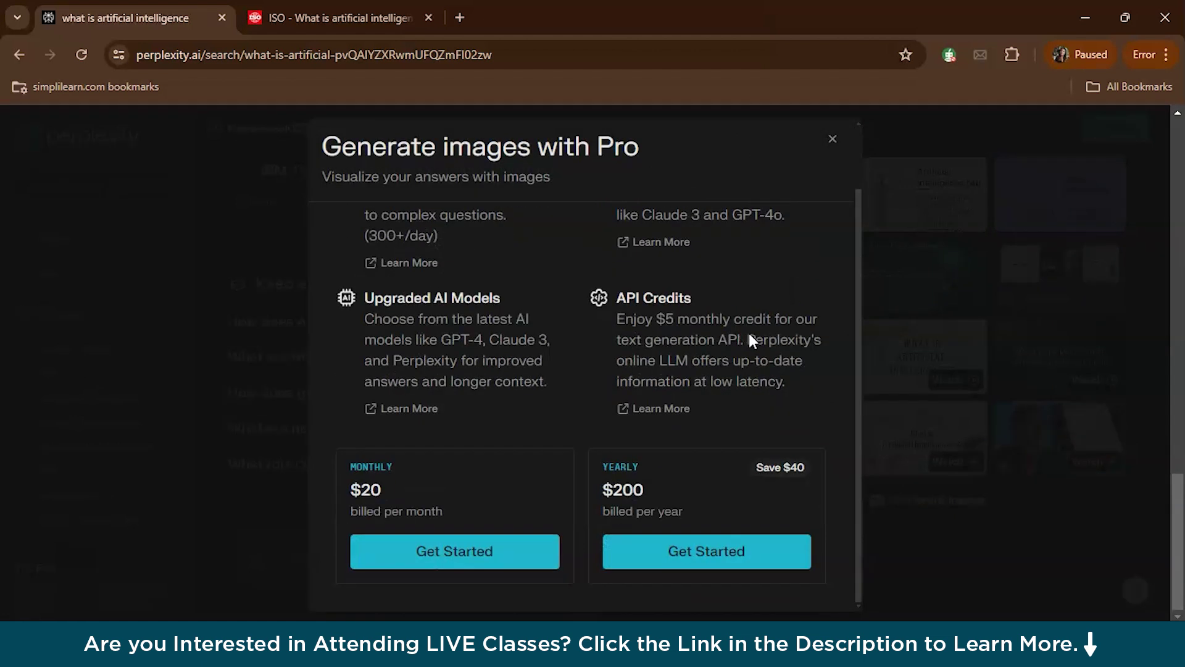
{"action": "left_click", "coordinate": [832, 139]}
{"action": "key", "text": "ctrl+i"}
{"action": "left_click", "coordinate": [318, 405]}
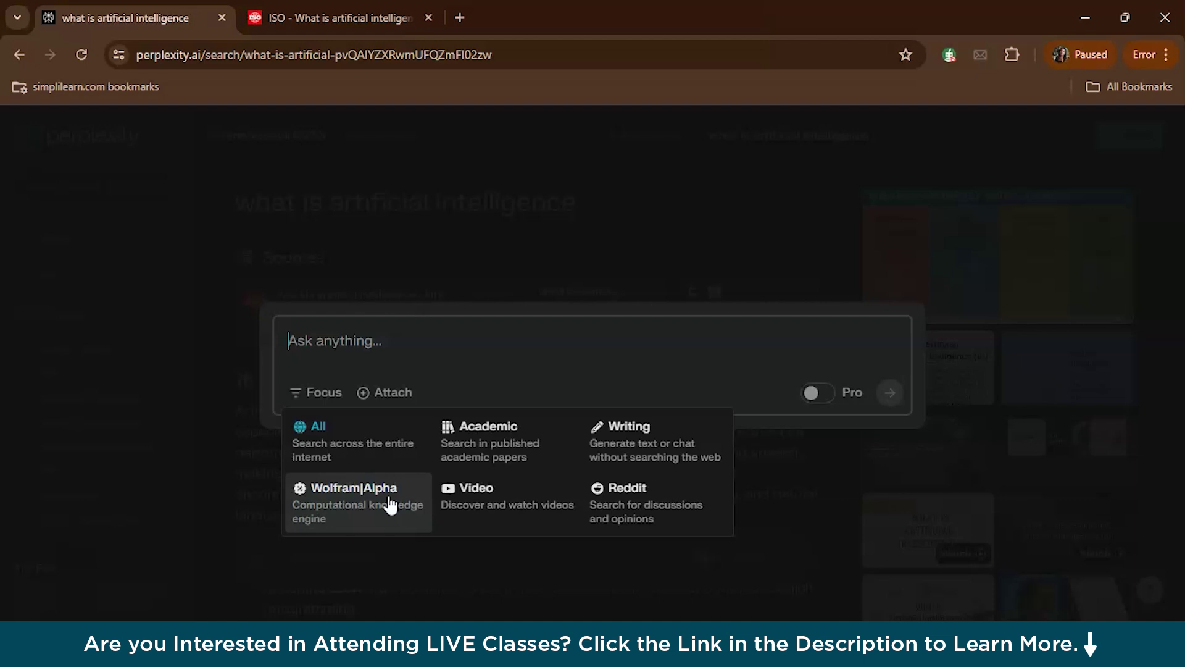
Dismiss the new-question prompt with Esc.
{"action": "key", "text": "Escape"}
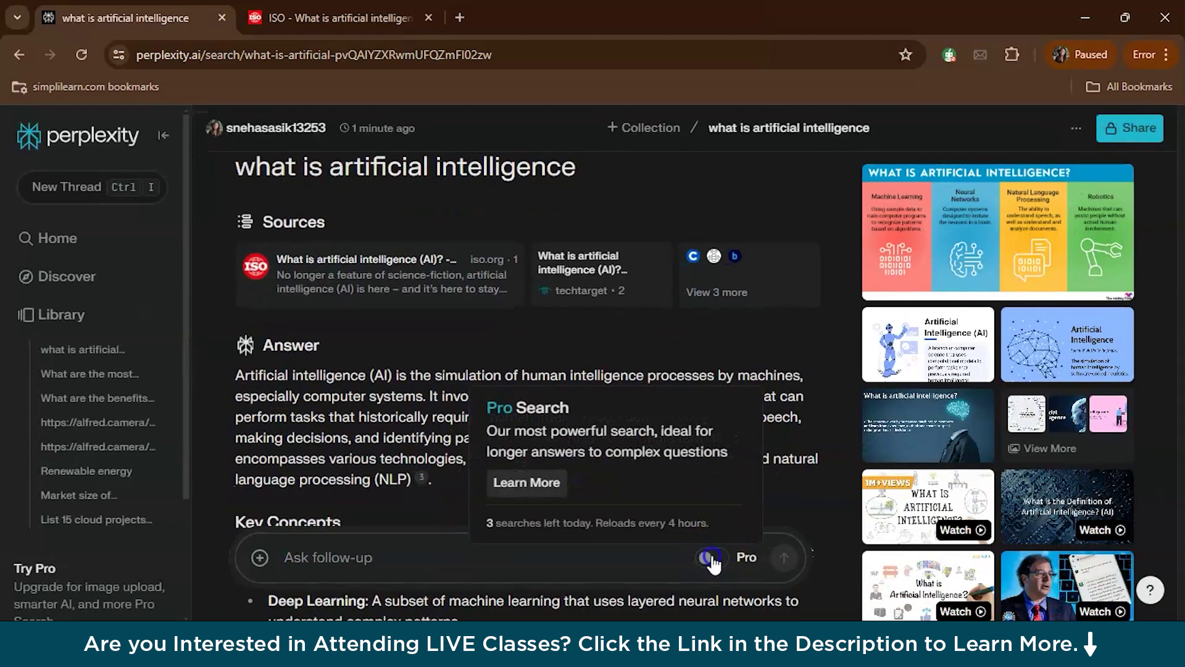
Switch on the Pro toggle for follow-up questions.
{"action": "left_click", "coordinate": [709, 558]}
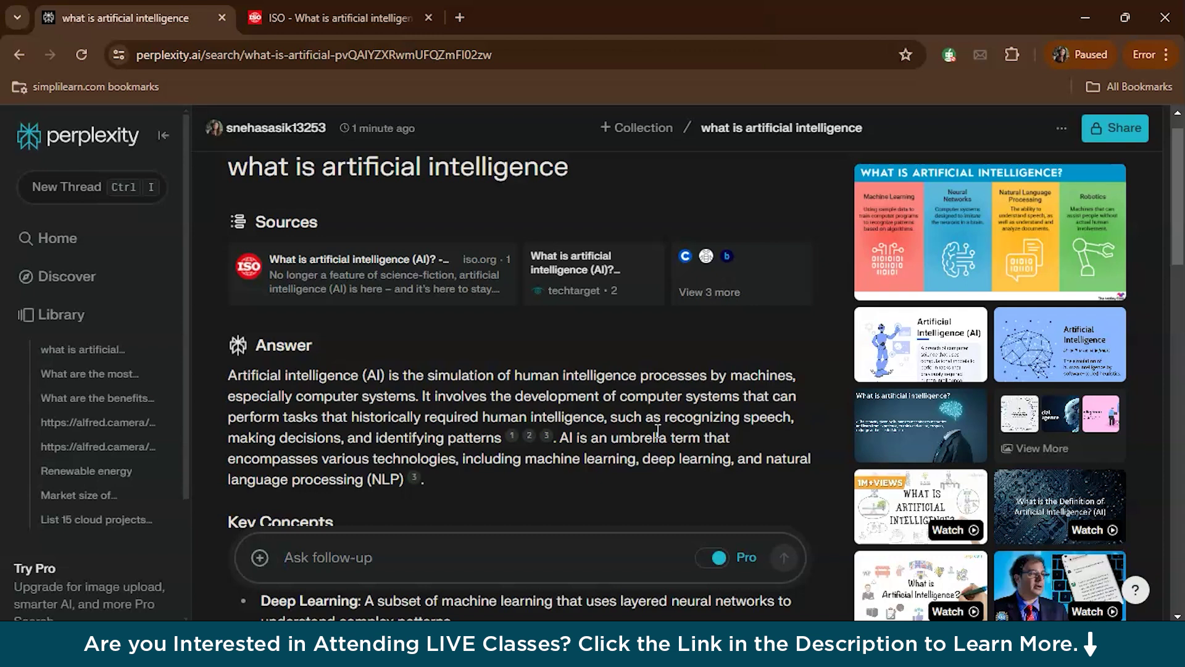
Create collection 'AI' with the prompt 'Write the answers in points citing relevant examples'.
{"action": "left_click", "coordinate": [628, 142]}
{"action": "left_click", "coordinate": [467, 378]}
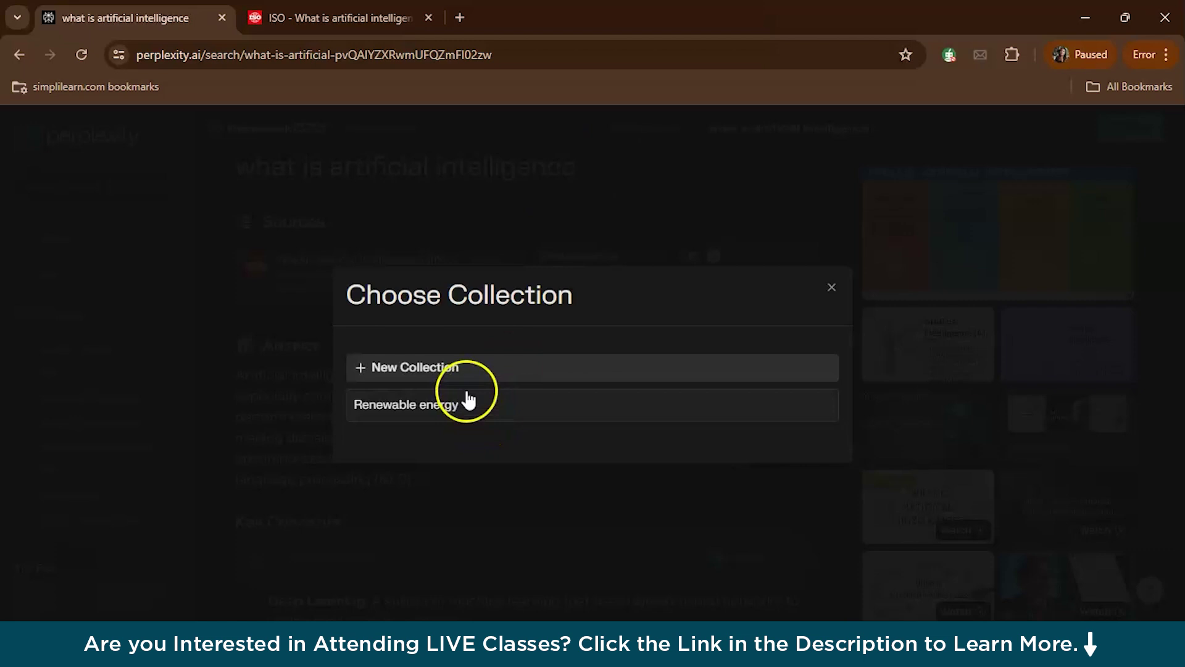
{"action": "type", "text": "AI"}
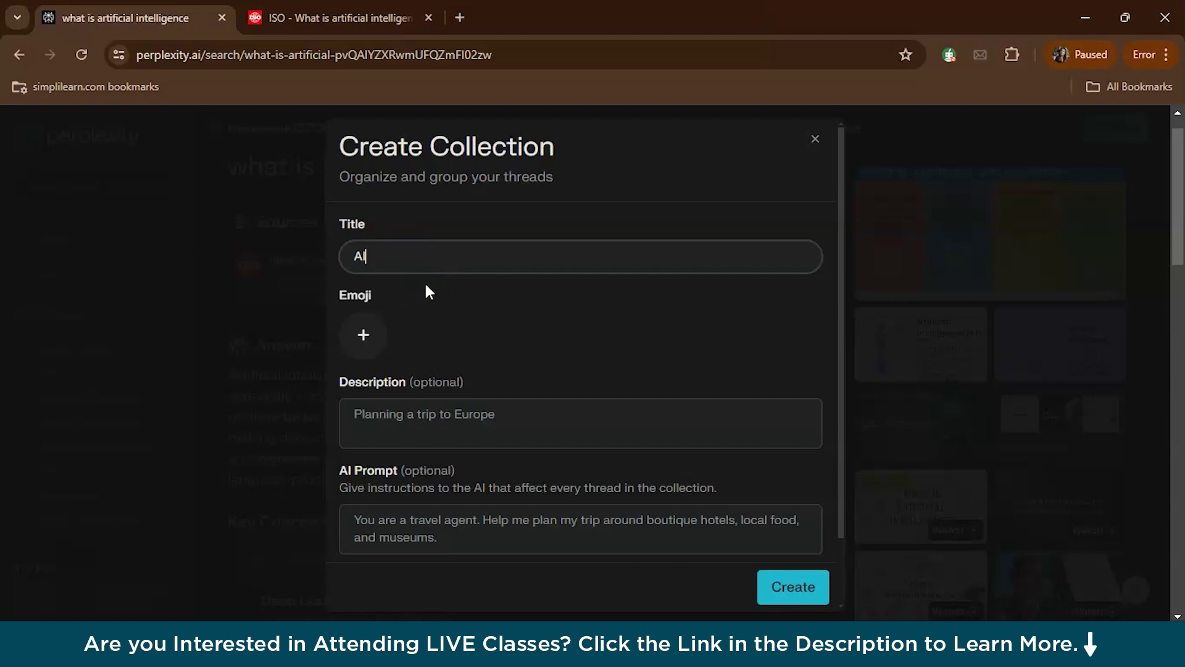
{"action": "scroll", "coordinate": [516, 410], "scroll_direction": "down", "scroll_amount": 2}
{"action": "left_click", "coordinate": [493, 440]}
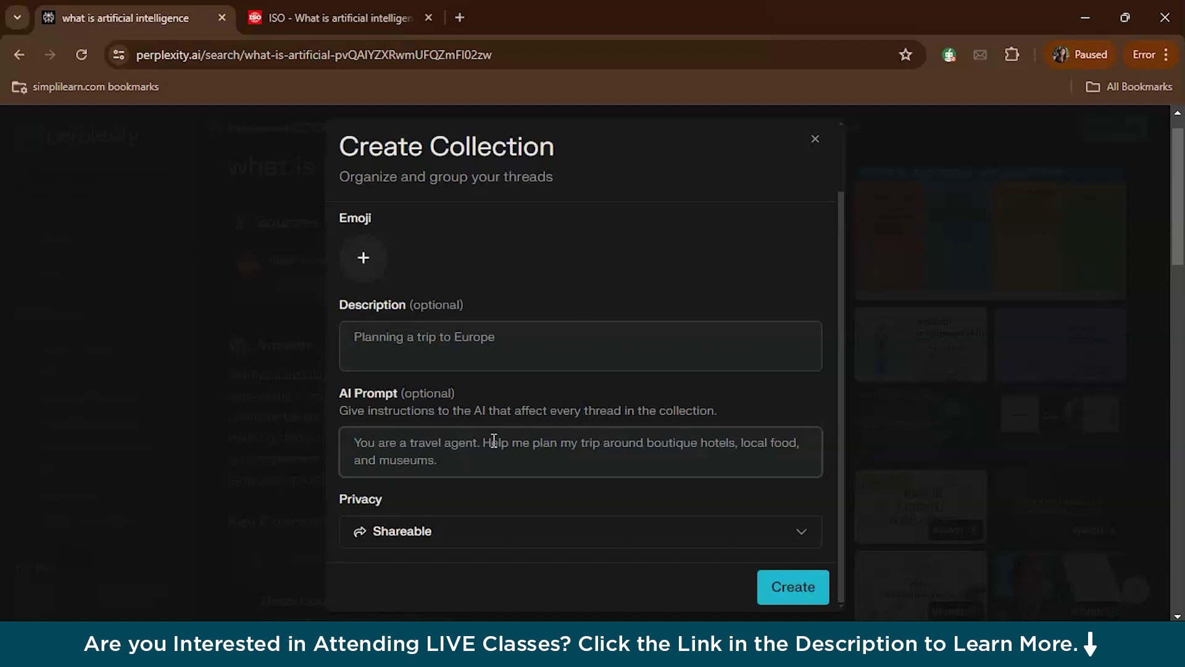
{"action": "type", "text": "Write t"}
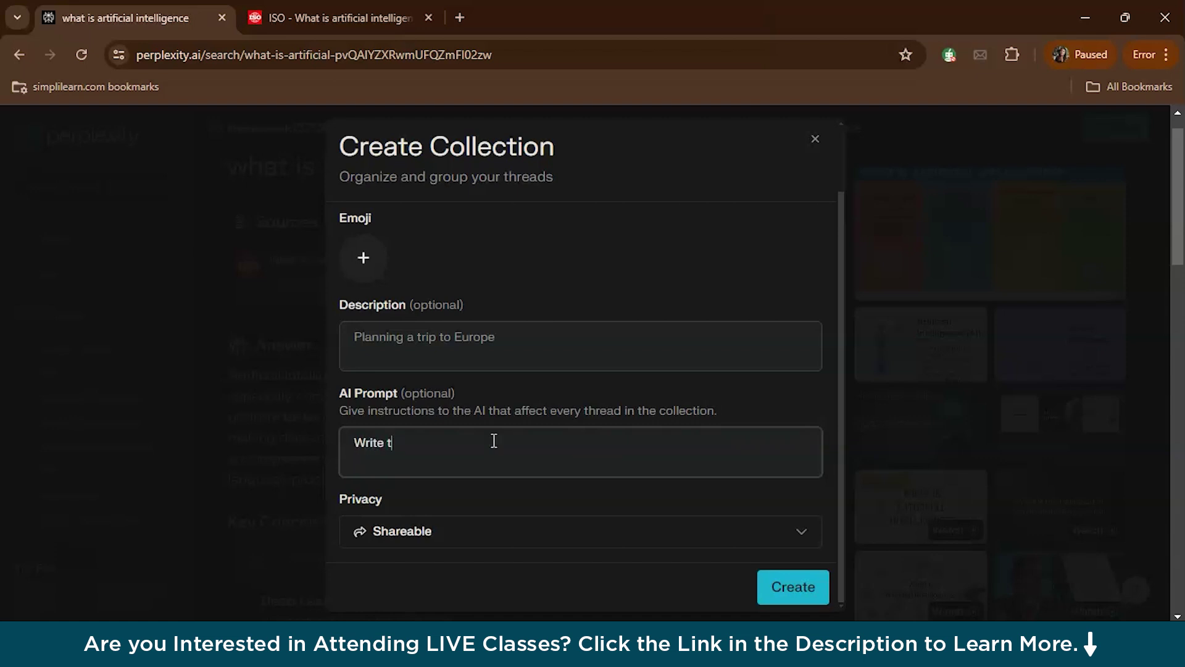
{"action": "type", "text": "he answers in points citing rele"}
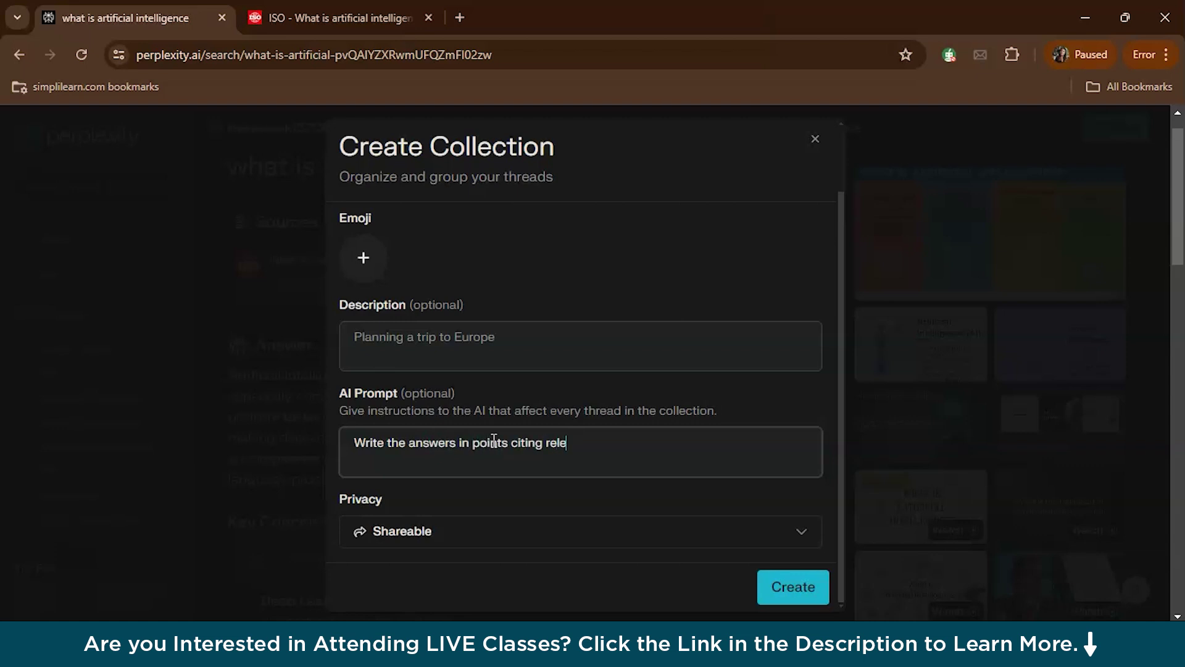
{"action": "type", "text": "vant examples"}
{"action": "left_click", "coordinate": [767, 584]}
Scroll back to the top of the thread, now under the AI collection.
{"action": "scroll", "coordinate": [669, 389], "scroll_direction": "up", "scroll_amount": 5}
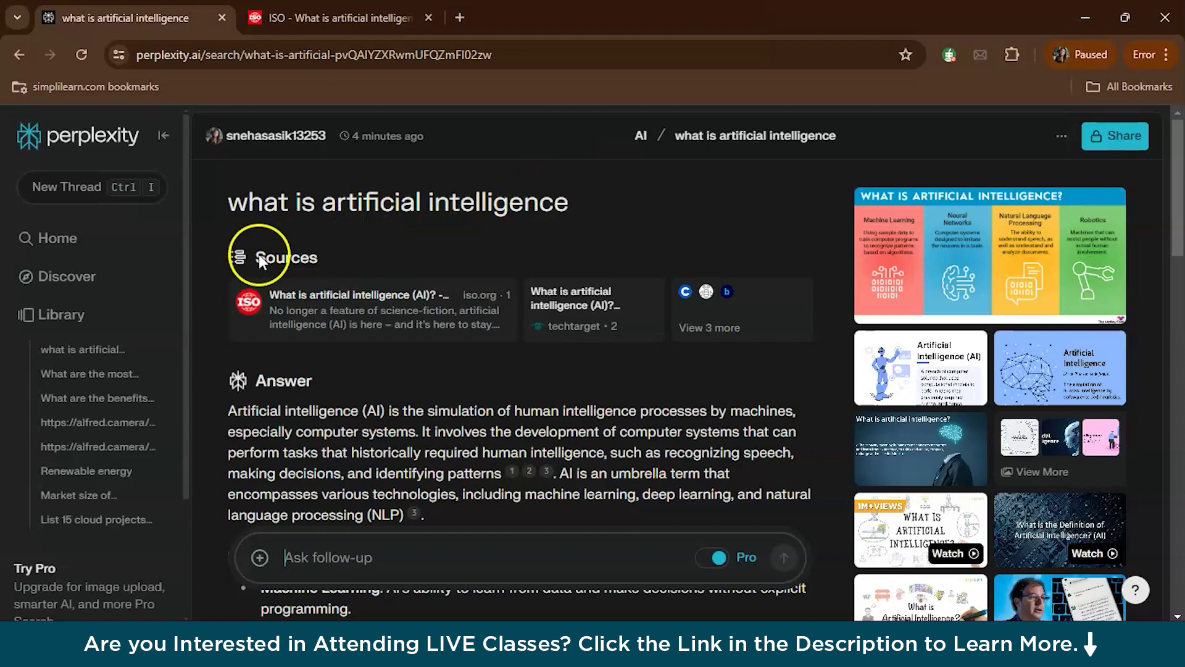
Open Discover and browse stories like 'Sutskever Starts Safe Superintelligence Company'.
{"action": "left_click", "coordinate": [46, 294]}
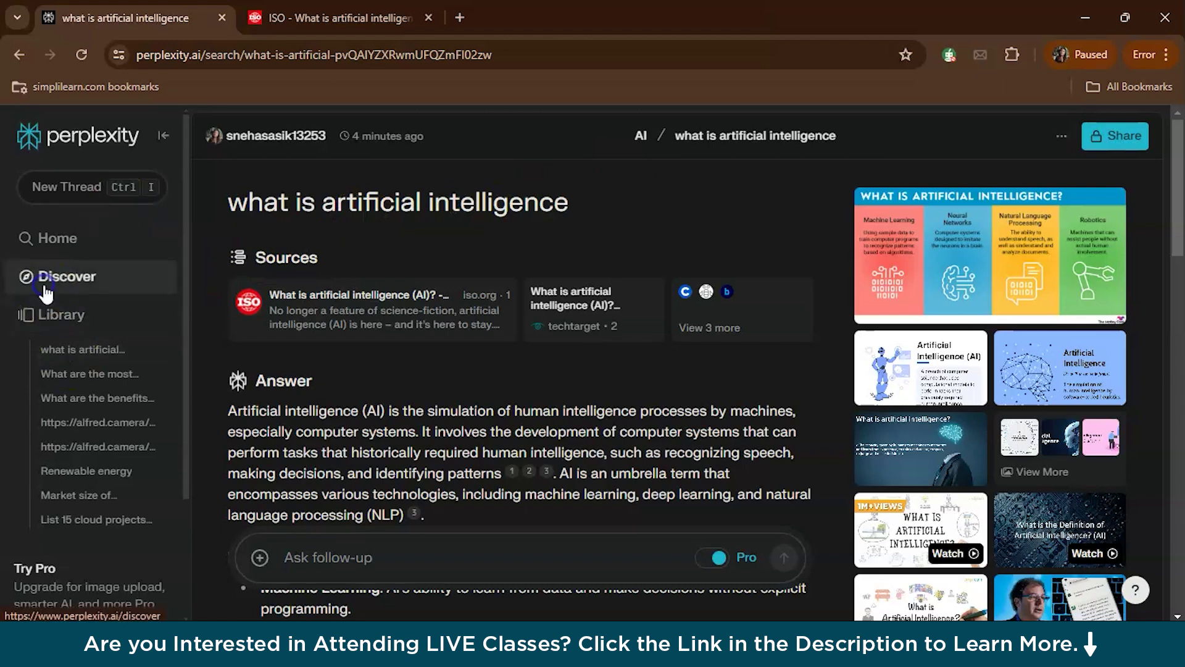
{"action": "scroll", "coordinate": [651, 358], "scroll_direction": "down", "scroll_amount": 5}
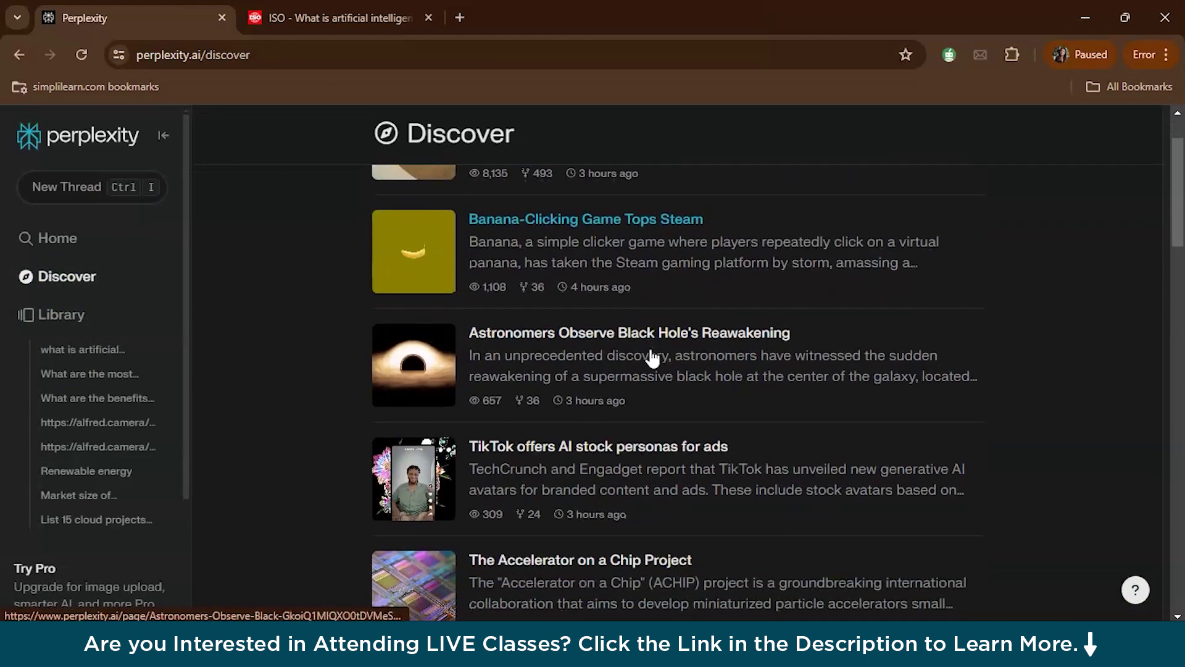
{"action": "scroll", "coordinate": [652, 356], "scroll_direction": "down", "scroll_amount": 3}
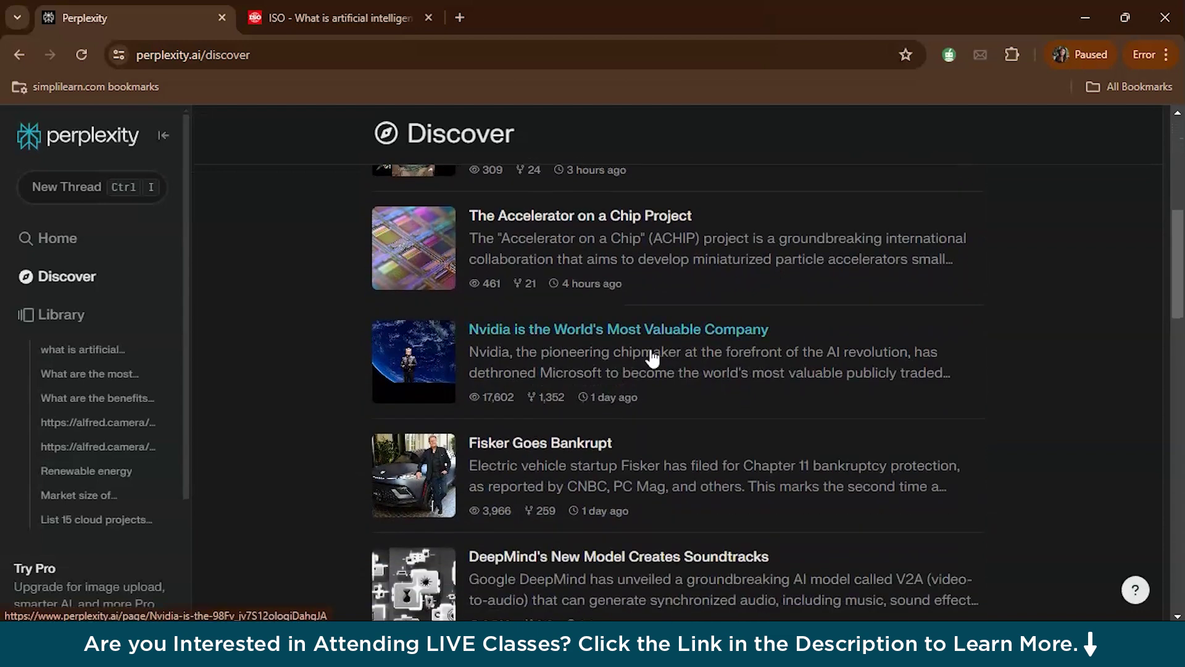
{"action": "scroll", "coordinate": [652, 356], "scroll_direction": "up", "scroll_amount": 3}
{"action": "scroll", "coordinate": [651, 357], "scroll_direction": "down", "scroll_amount": 1}
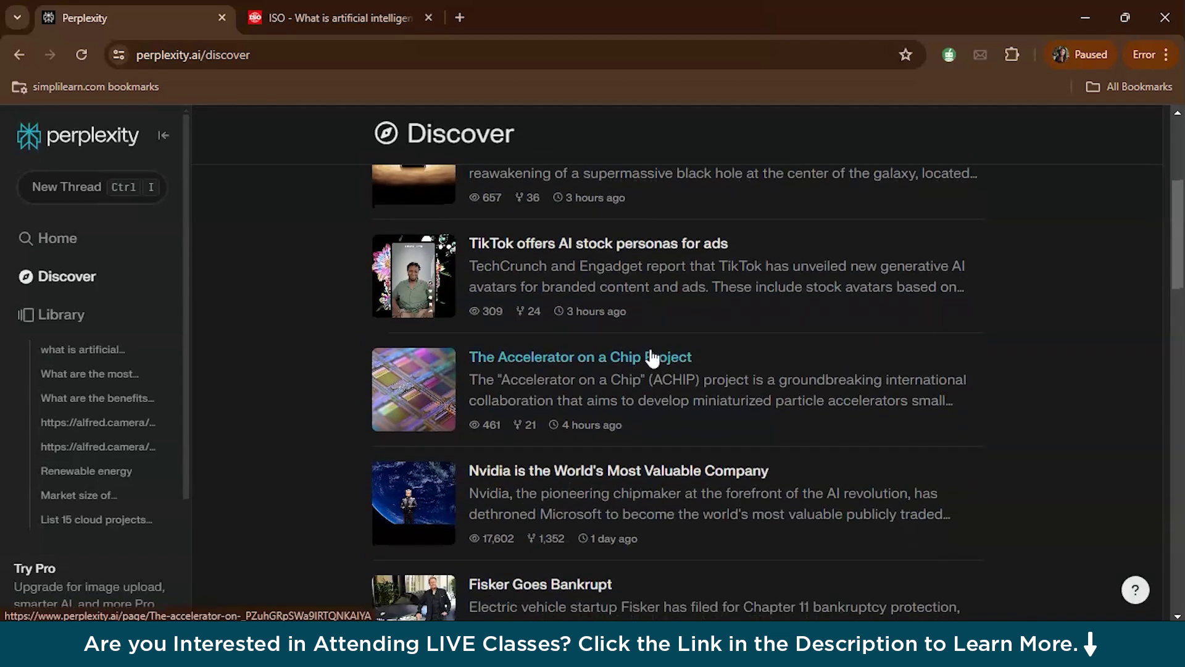
{"action": "scroll", "coordinate": [651, 357], "scroll_direction": "up", "scroll_amount": 6}
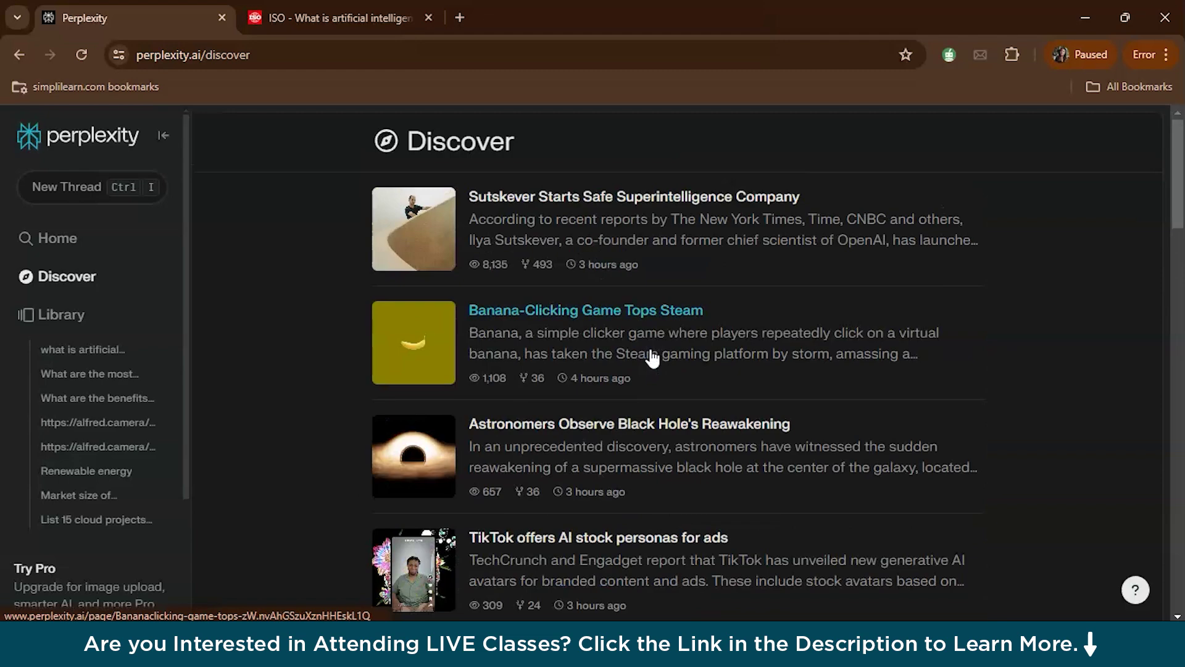
{"action": "scroll", "coordinate": [651, 357], "scroll_direction": "down", "scroll_amount": 17}
{"action": "scroll", "coordinate": [650, 351], "scroll_direction": "up", "scroll_amount": 15}
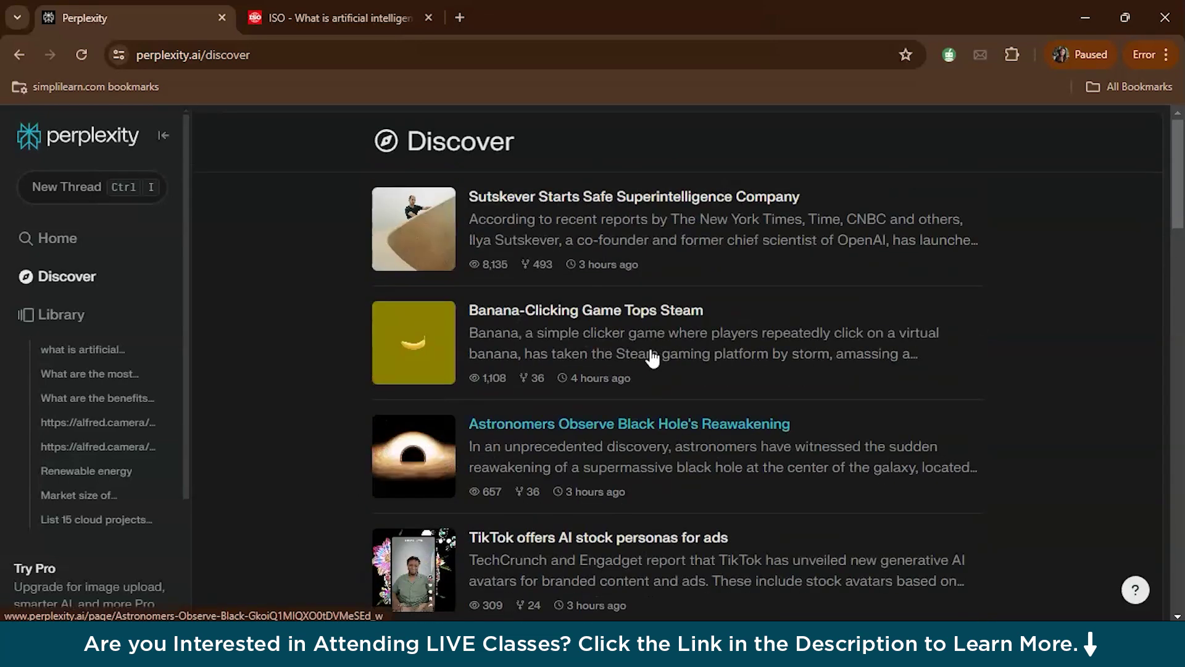
{"action": "left_click", "coordinate": [79, 319]}
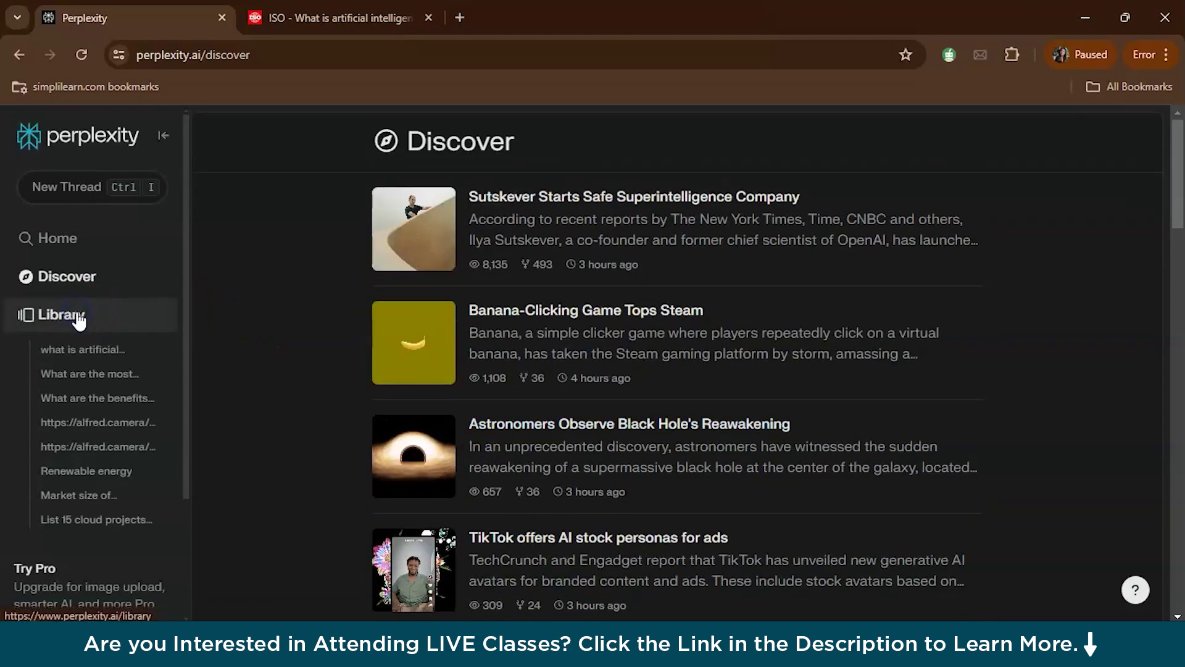
Scroll through the Library's saved threads and the AI and Renewable energy collections.
{"action": "scroll", "coordinate": [387, 420], "scroll_direction": "down", "scroll_amount": 1}
{"action": "scroll", "coordinate": [387, 419], "scroll_direction": "up", "scroll_amount": 1}
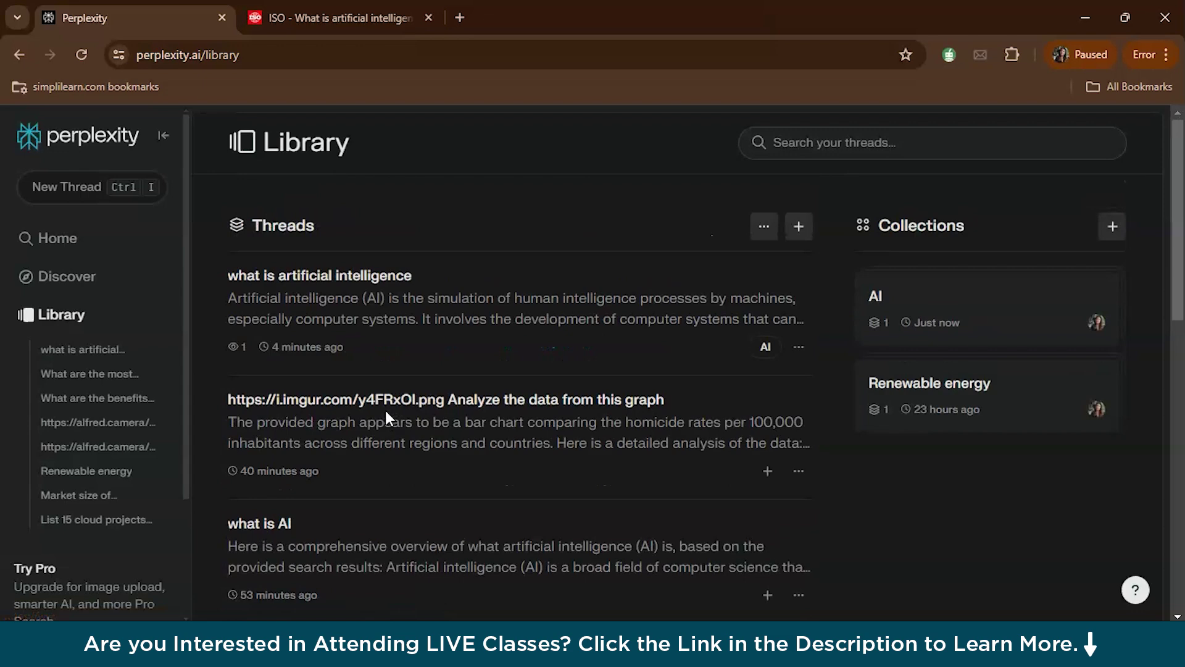
{"action": "scroll", "coordinate": [388, 419], "scroll_direction": "down", "scroll_amount": 1}
{"action": "scroll", "coordinate": [388, 420], "scroll_direction": "down", "scroll_amount": 3}
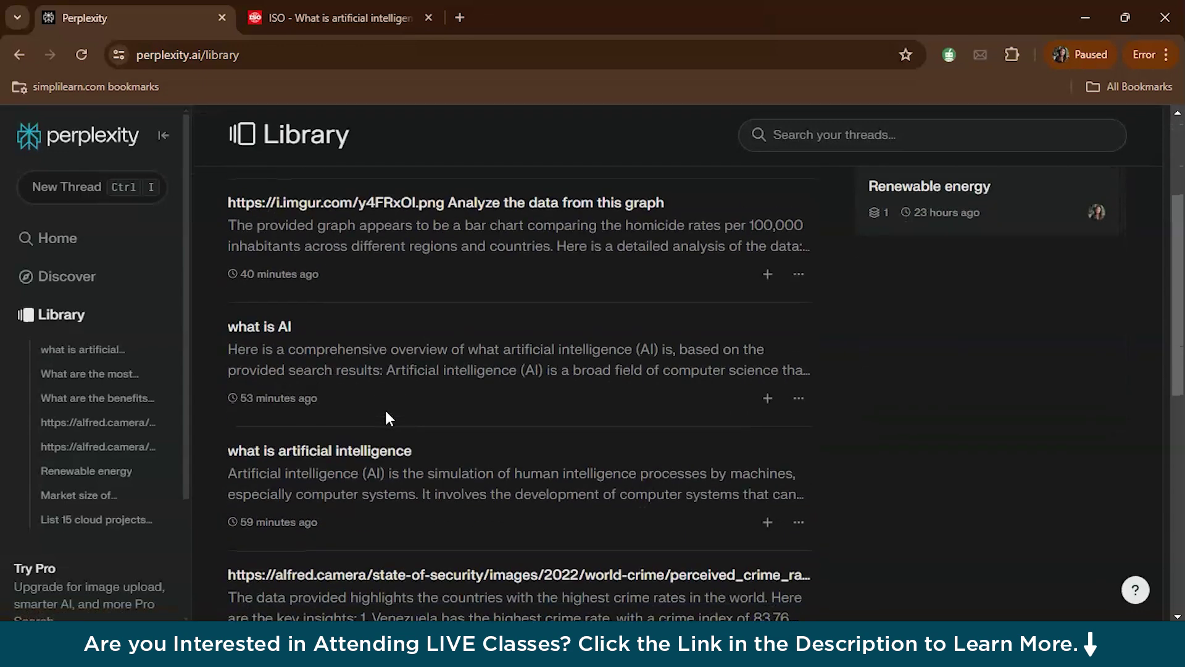
{"action": "scroll", "coordinate": [388, 420], "scroll_direction": "up", "scroll_amount": 3}
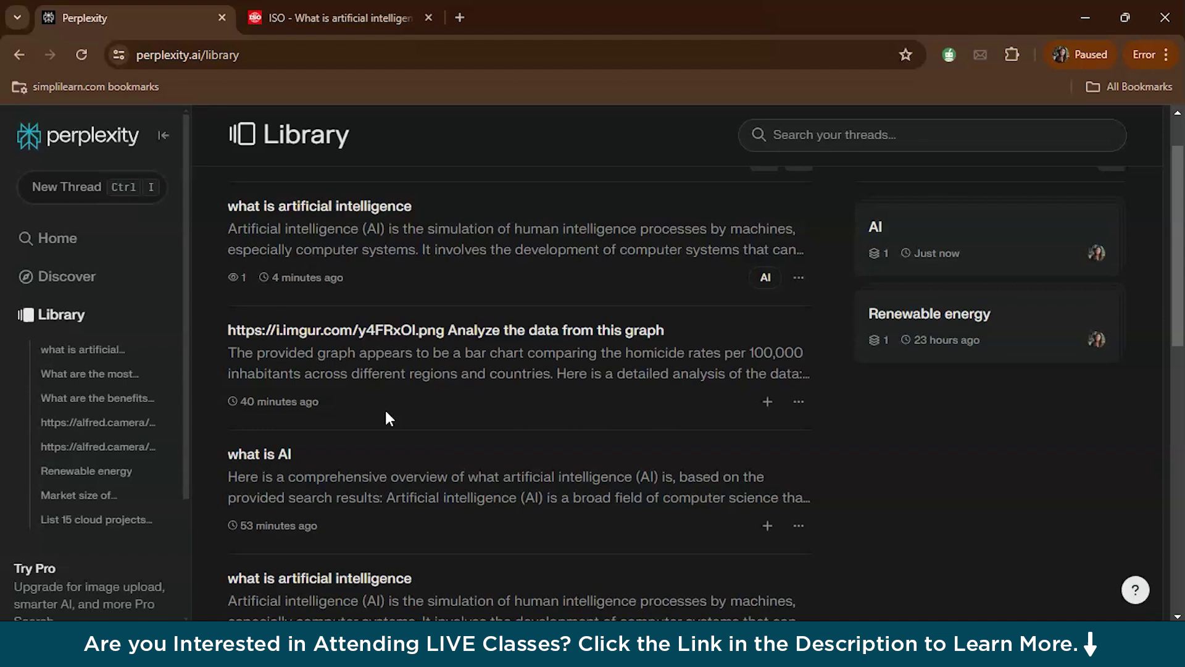
Start a new thread, opening the attach-file picker twice and cancelling both times without attaching anything.
{"action": "left_click", "coordinate": [58, 188]}
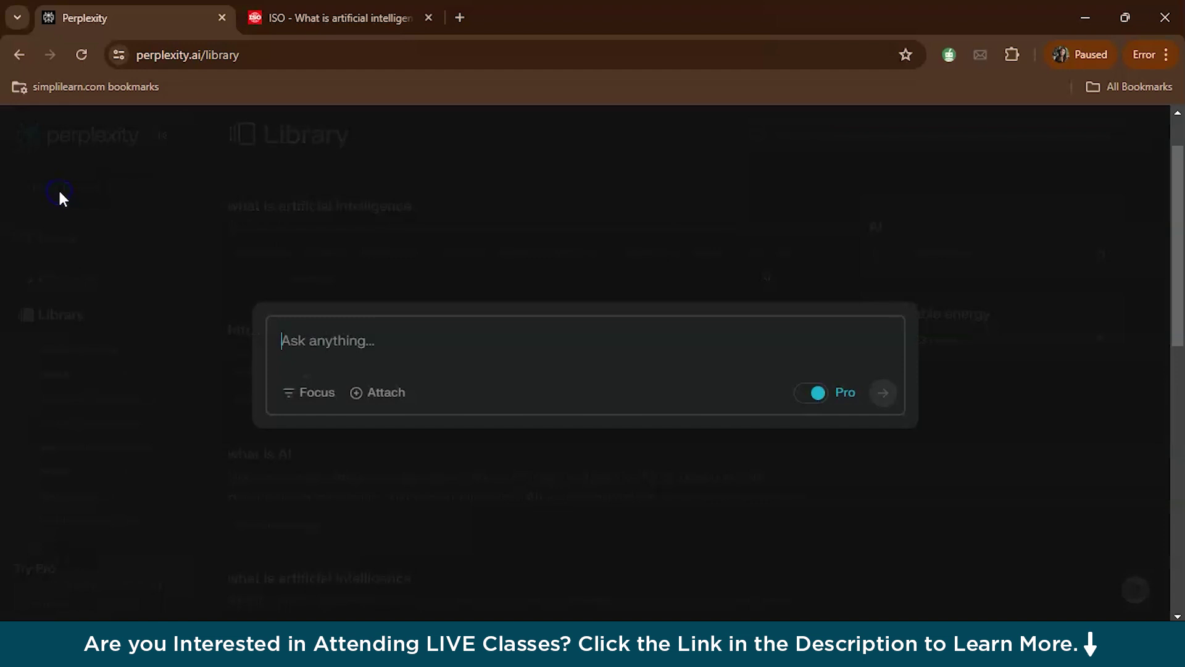
{"action": "left_click", "coordinate": [396, 395]}
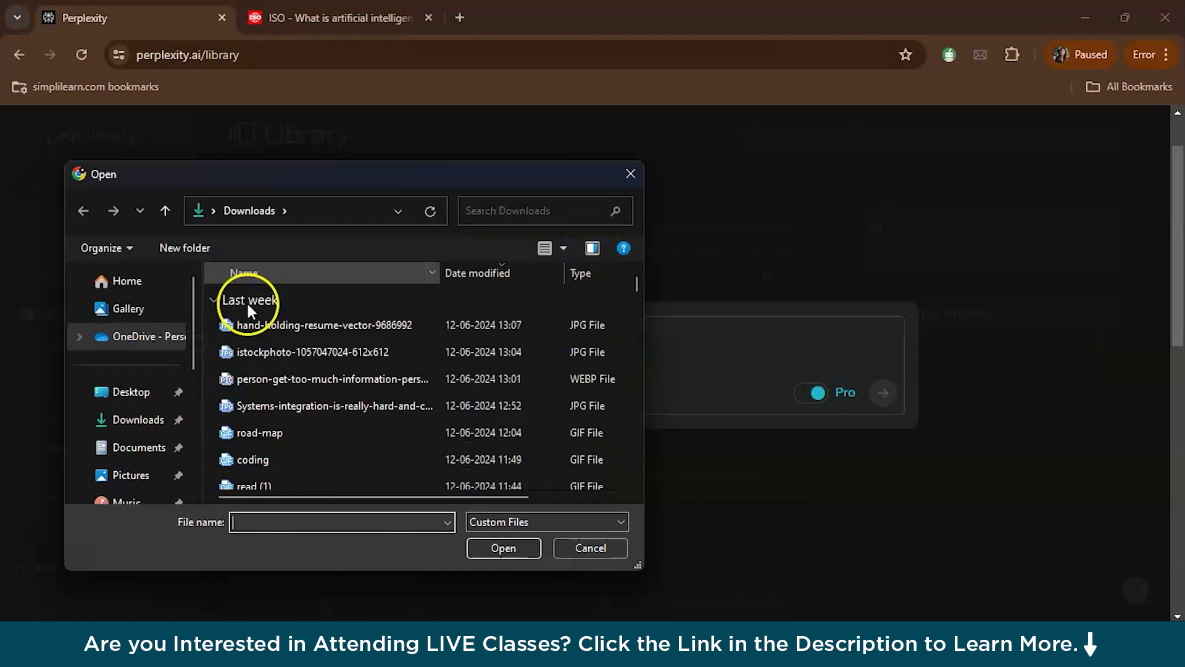
{"action": "left_click", "coordinate": [630, 175]}
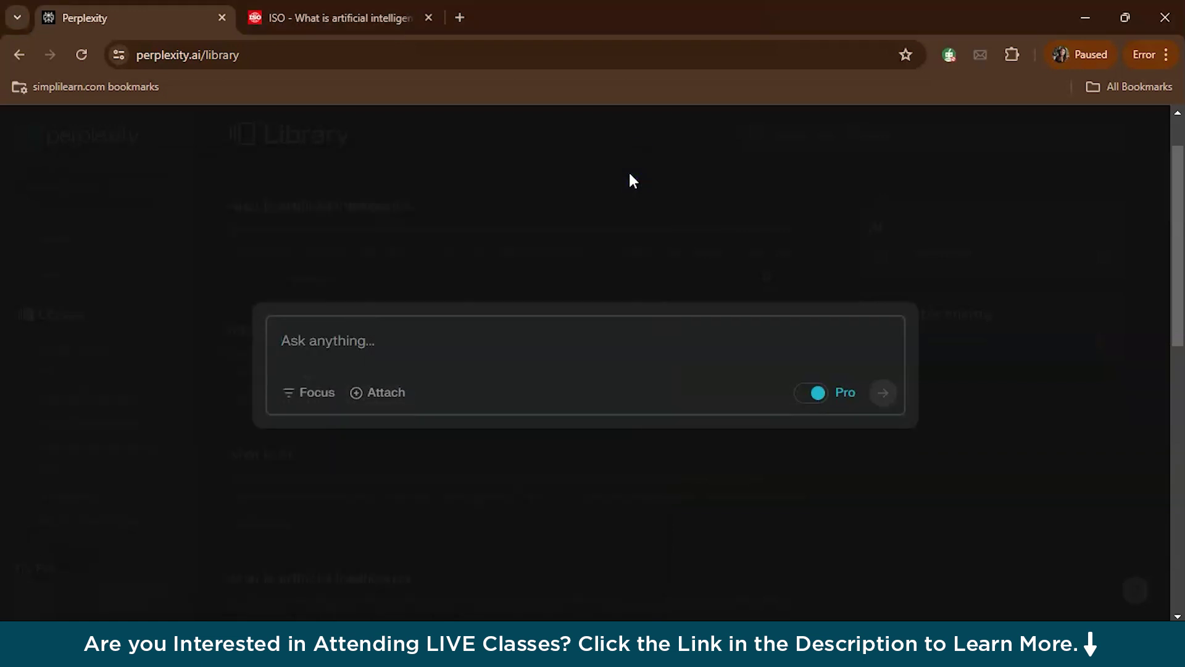
{"action": "left_click", "coordinate": [386, 394]}
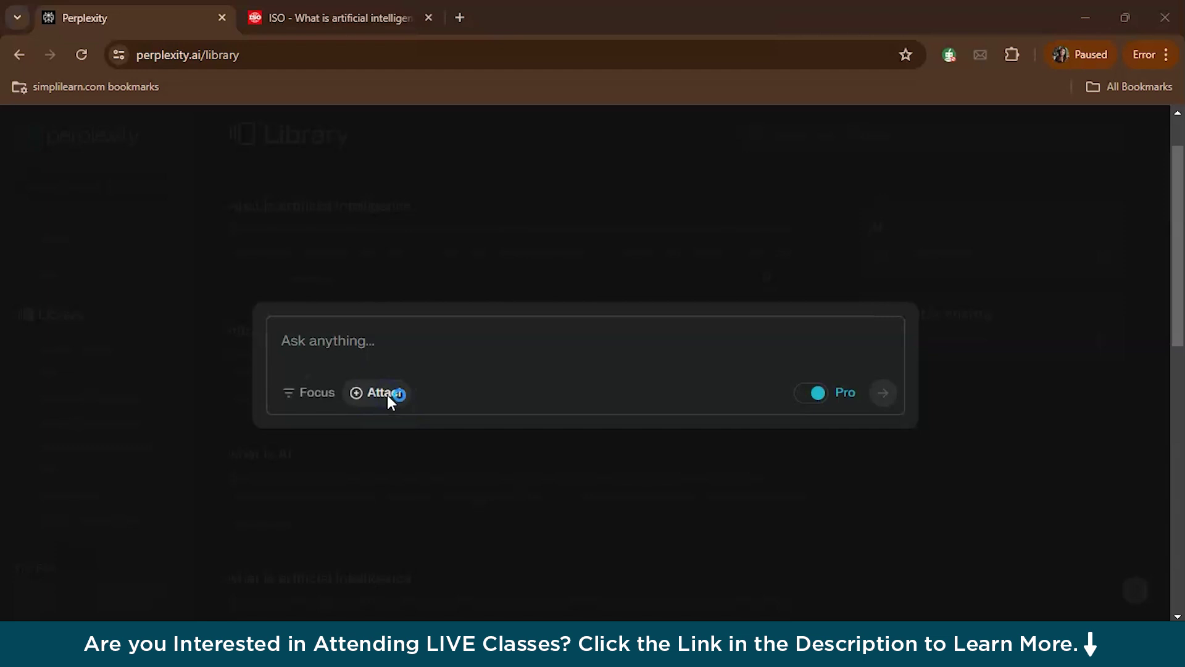
{"action": "left_click", "coordinate": [629, 179]}
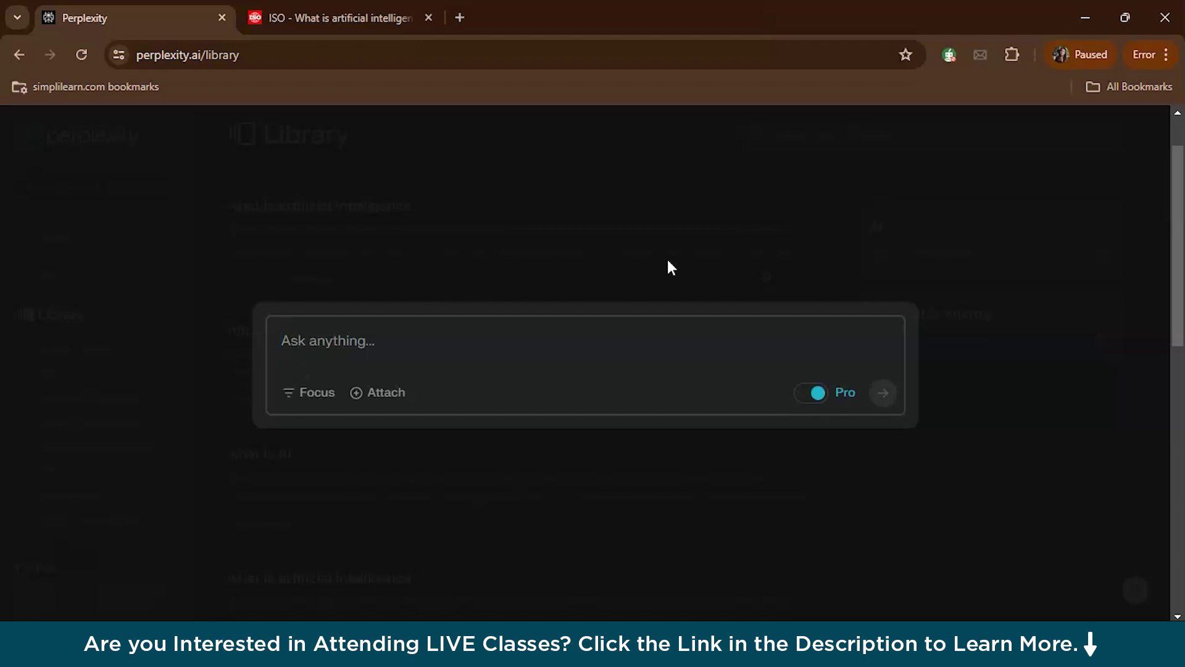
In the other tab, search Google for 'global crime rate graph'.
{"action": "left_click", "coordinate": [441, 17]}
{"action": "left_click", "coordinate": [351, 55]}
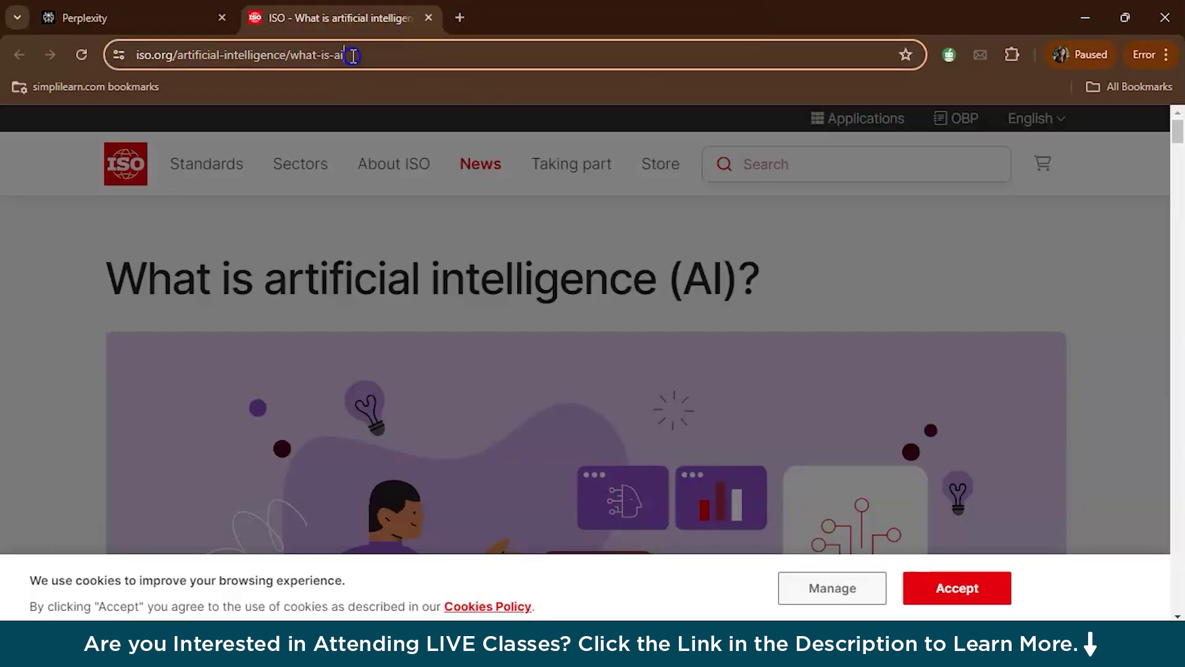
{"action": "type", "text": "gli"}
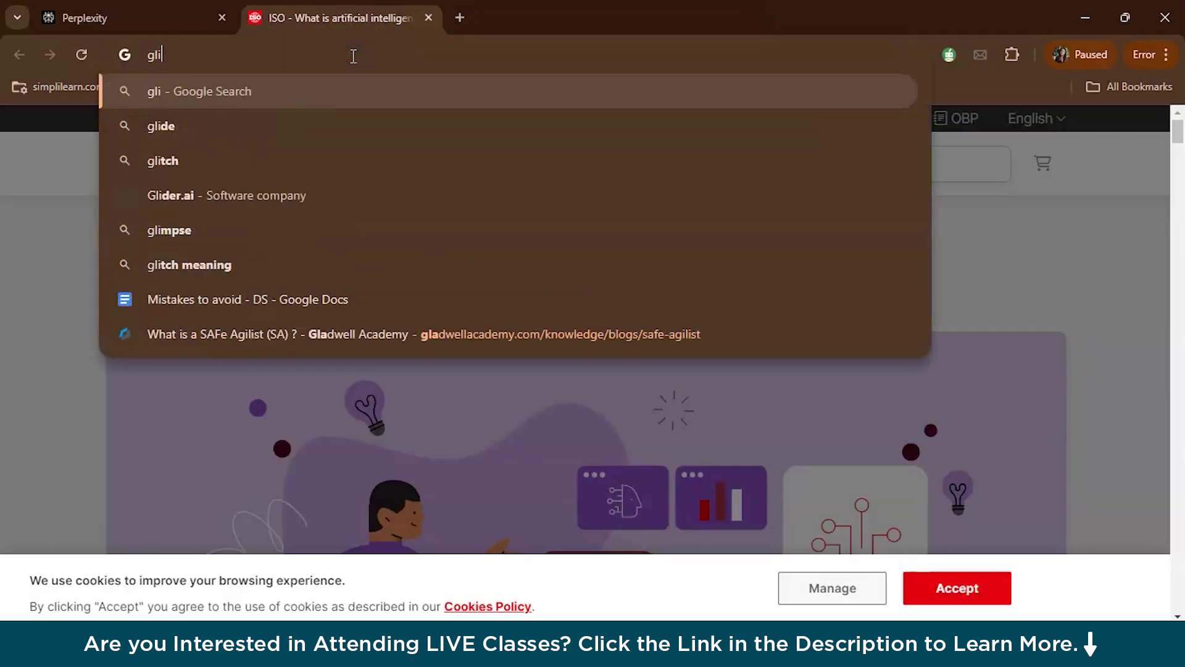
{"action": "type", "text": "obal"}
{"action": "key", "text": "BackSpace"}
{"action": "key", "text": "BackSpace"}
{"action": "key", "text": "BackSpace"}
{"action": "key", "text": "BackSpace"}
{"action": "type", "text": "ib"}
{"action": "key", "text": "BackSpace"}
{"action": "key", "text": "BackSpace"}
{"action": "type", "text": "obal crim"}
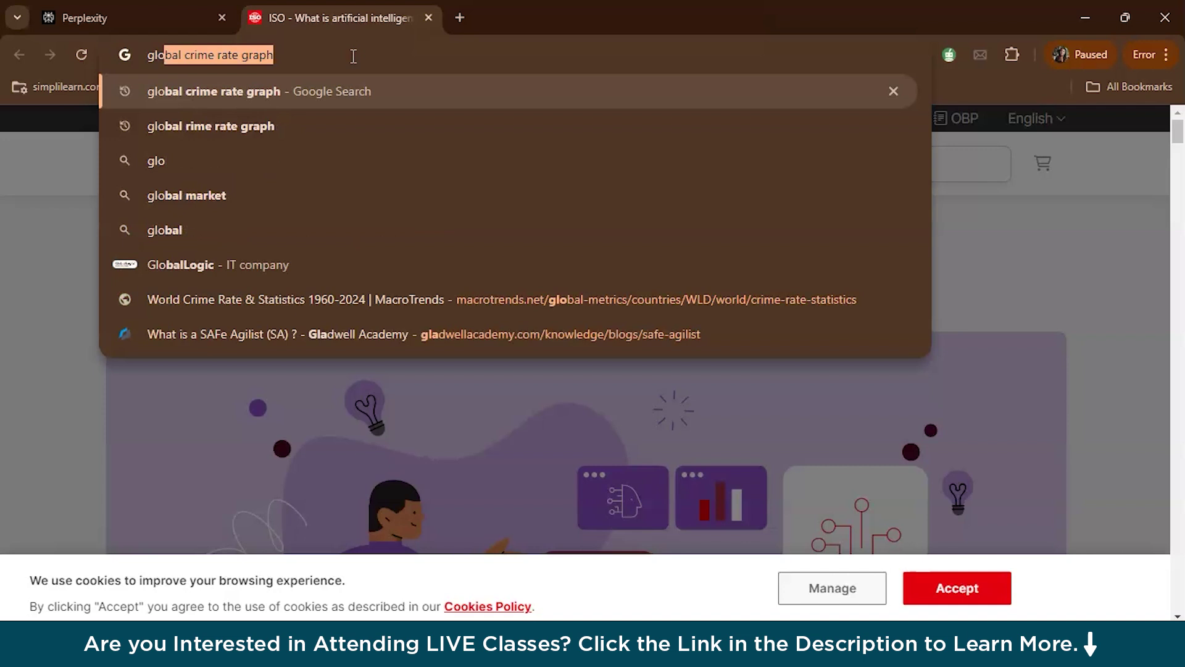
{"action": "type", "text": "e"}
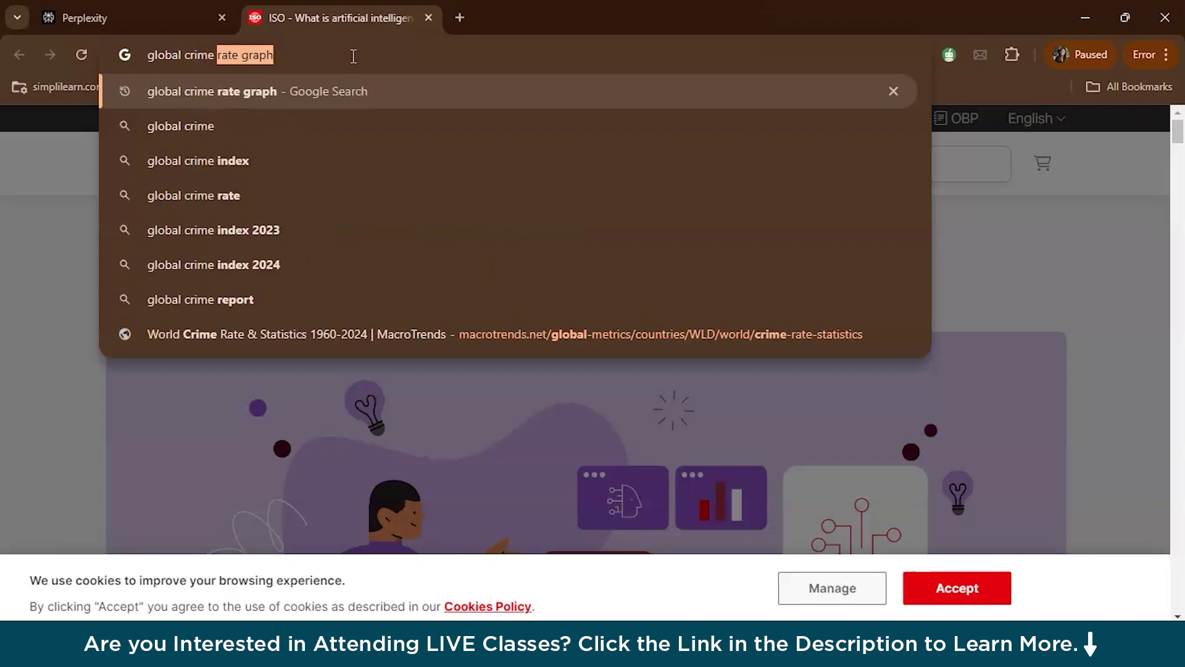
{"action": "key", "text": "Right"}
{"action": "key", "text": "Return"}
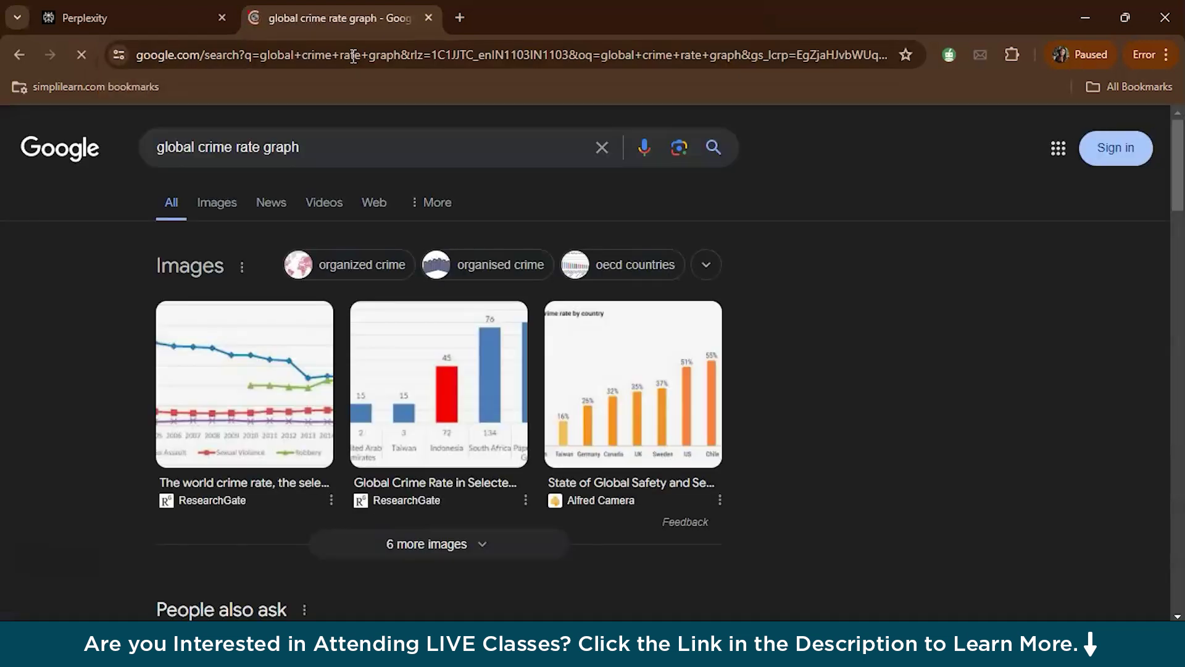
Copy the ResearchGate crime-rate bar chart's image address and open it in its own page.
{"action": "left_click", "coordinate": [446, 412]}
{"action": "right_click", "coordinate": [767, 367]}
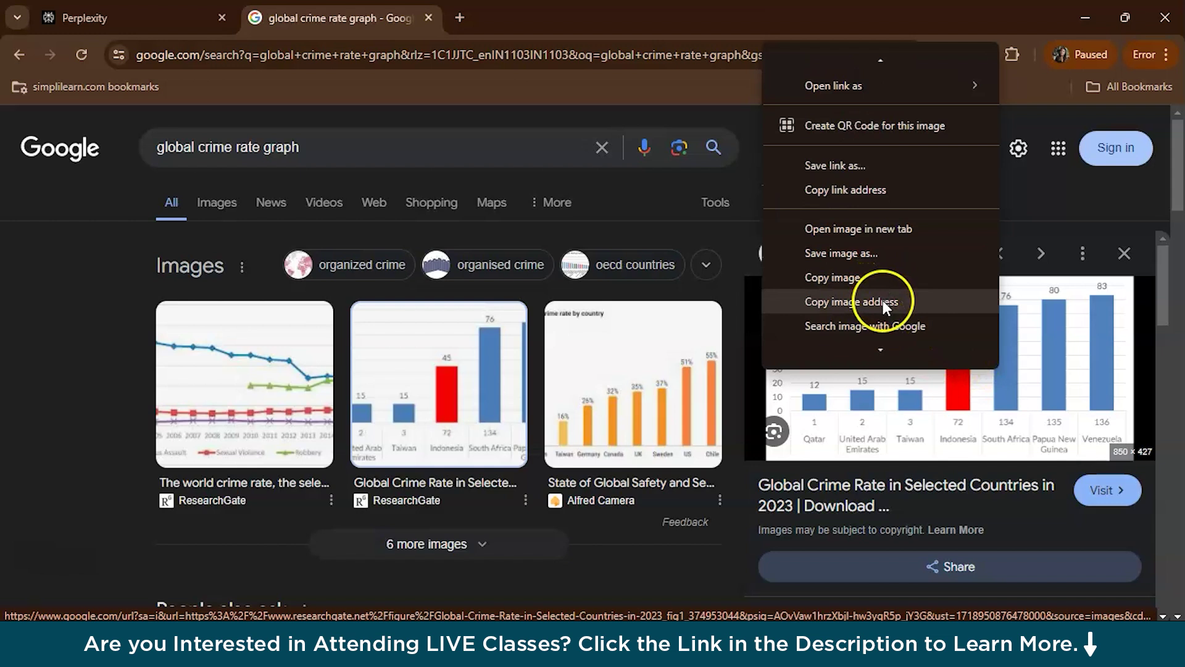
{"action": "left_click", "coordinate": [884, 302]}
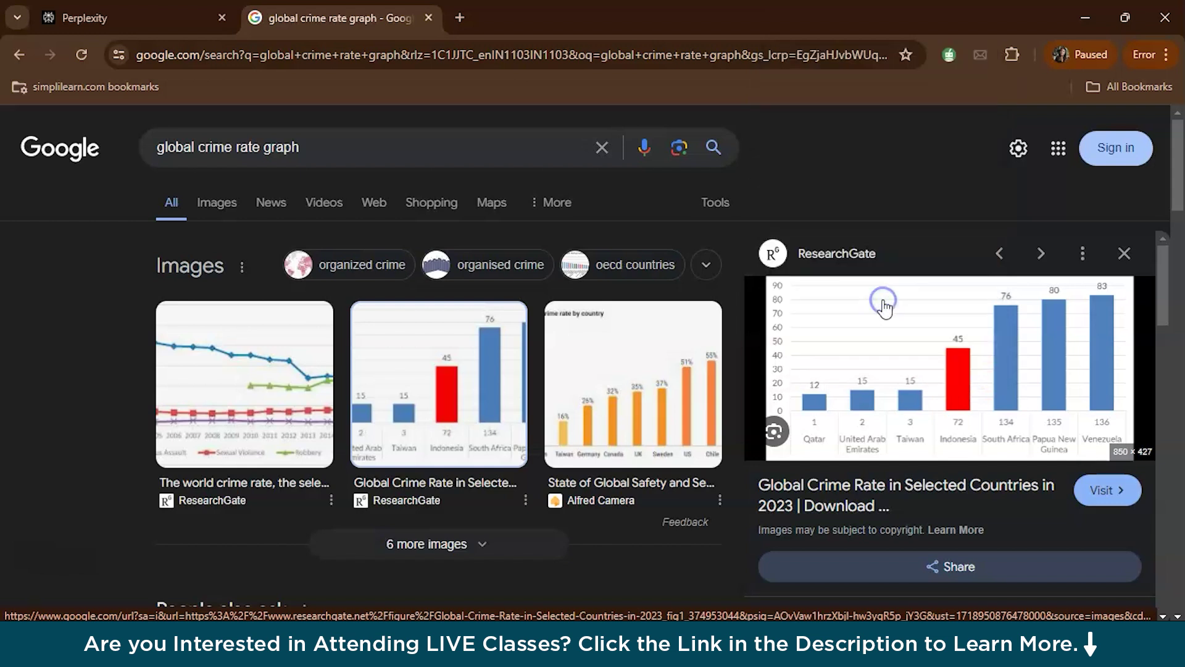
{"action": "left_click", "coordinate": [372, 53]}
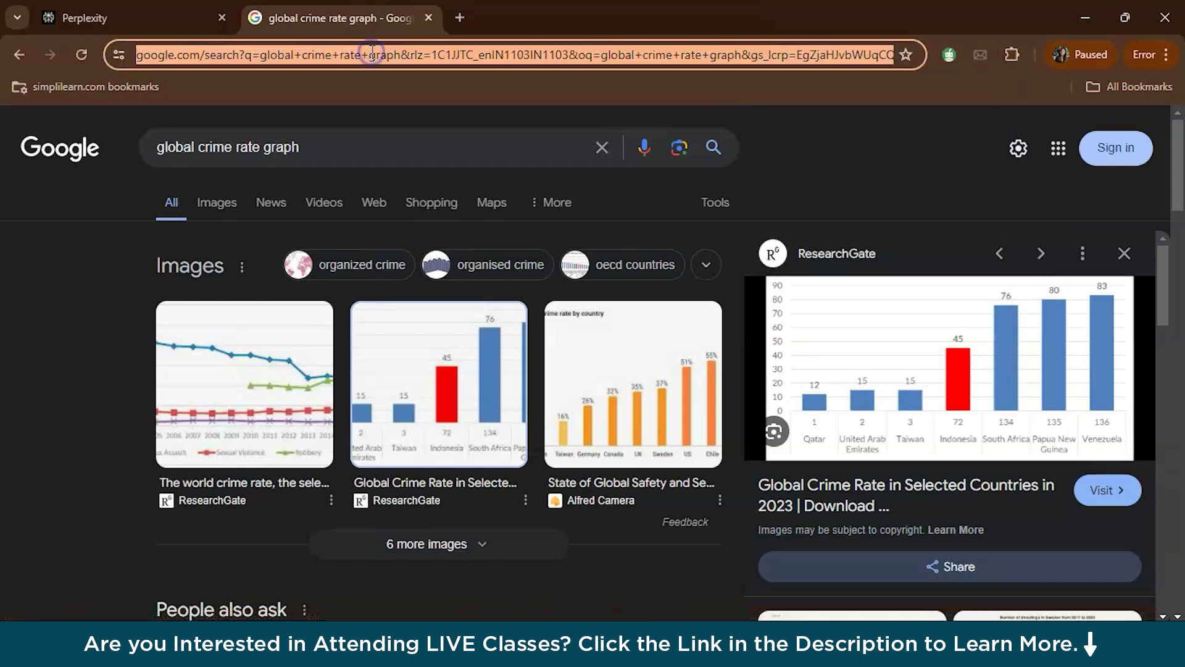
{"action": "key", "text": "ctrl+v"}
{"action": "key", "text": "Return"}
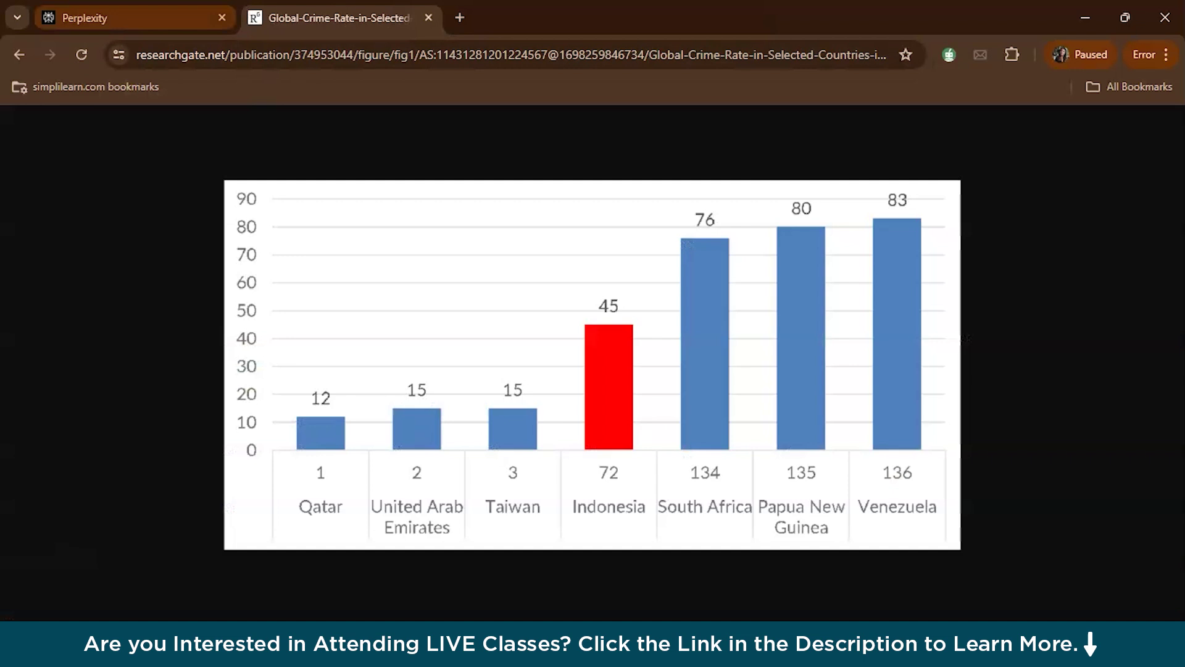
Paste the chart link into Perplexity and ask 'Can you summarize the key insights from this data'.
{"action": "left_click", "coordinate": [136, 17]}
{"action": "left_click", "coordinate": [342, 350]}
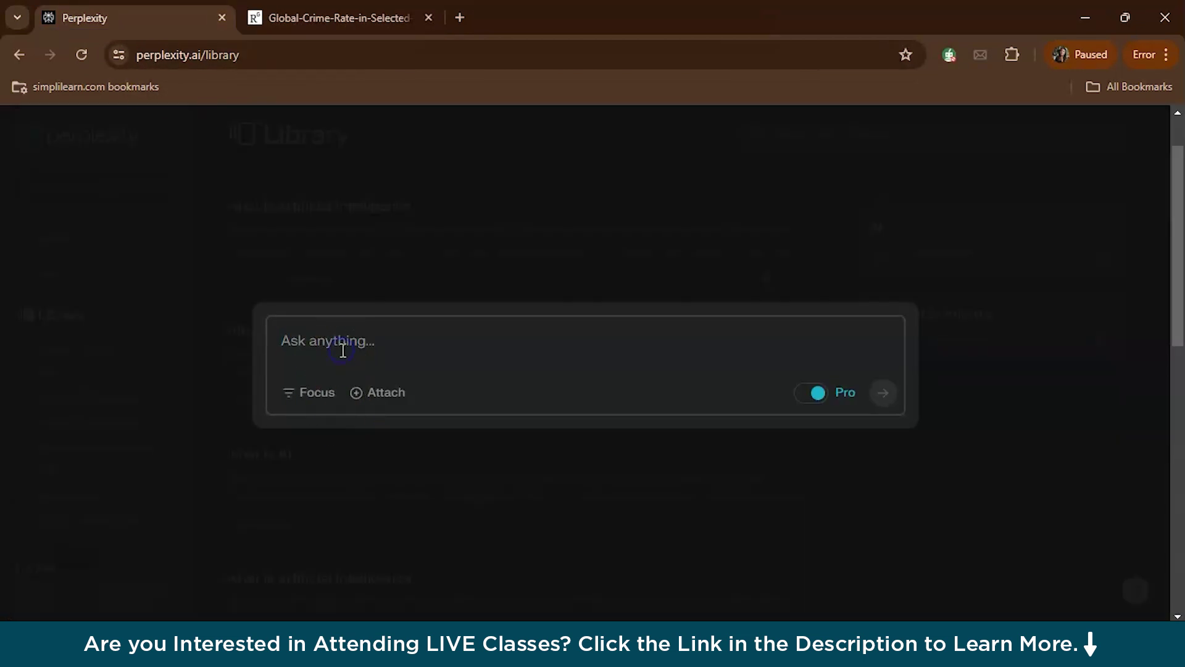
{"action": "key", "text": "ctrl+v"}
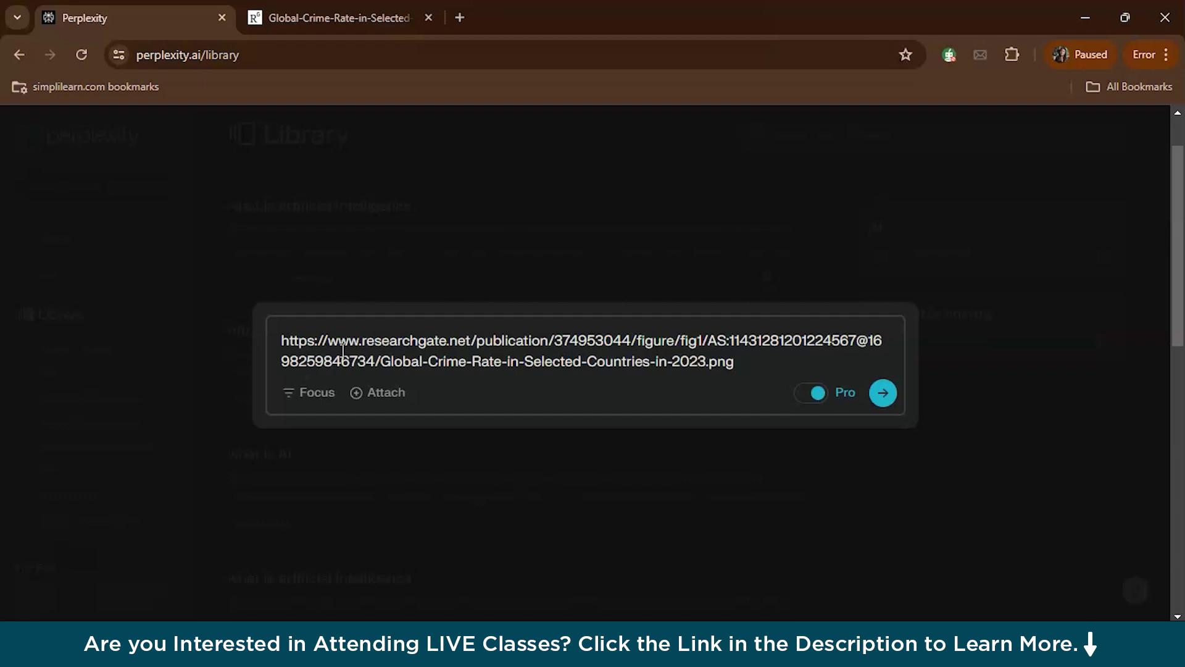
{"action": "type", "text": "Can you summarize the"}
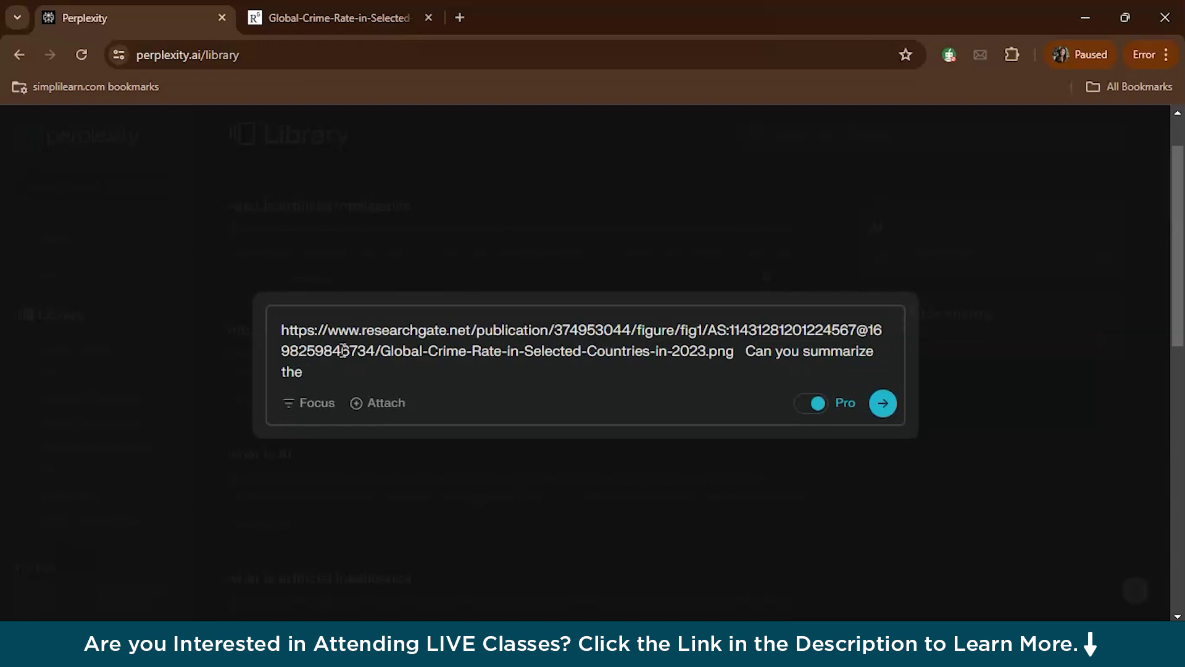
{"action": "type", "text": " key insights from"}
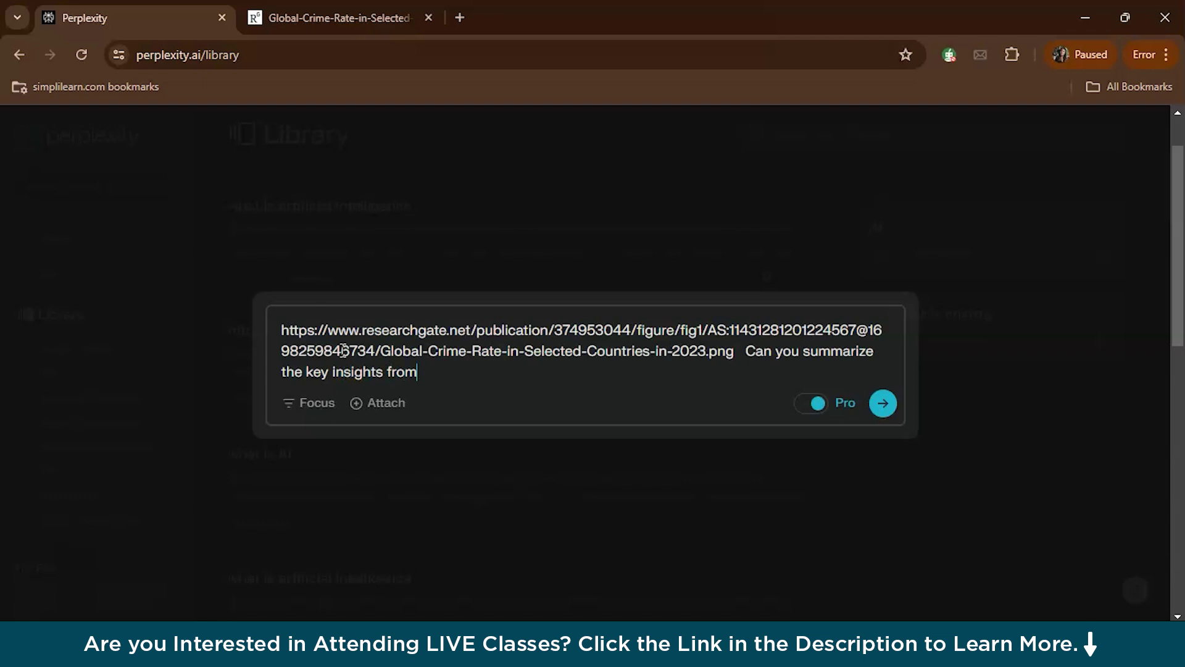
{"action": "type", "text": " this data"}
{"action": "key", "text": "Return"}
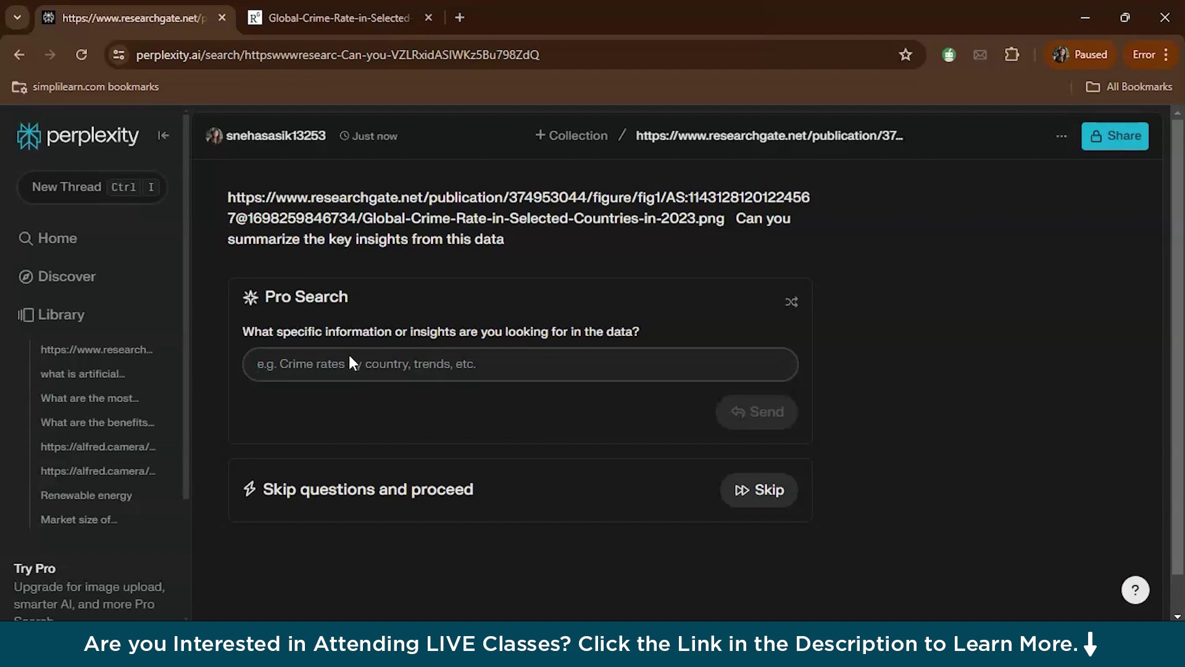
Reply 'country with the highest crime rate' to Pro Search, then compare the answer with the chart.
{"action": "left_click", "coordinate": [357, 360]}
{"action": "type", "text": "country"}
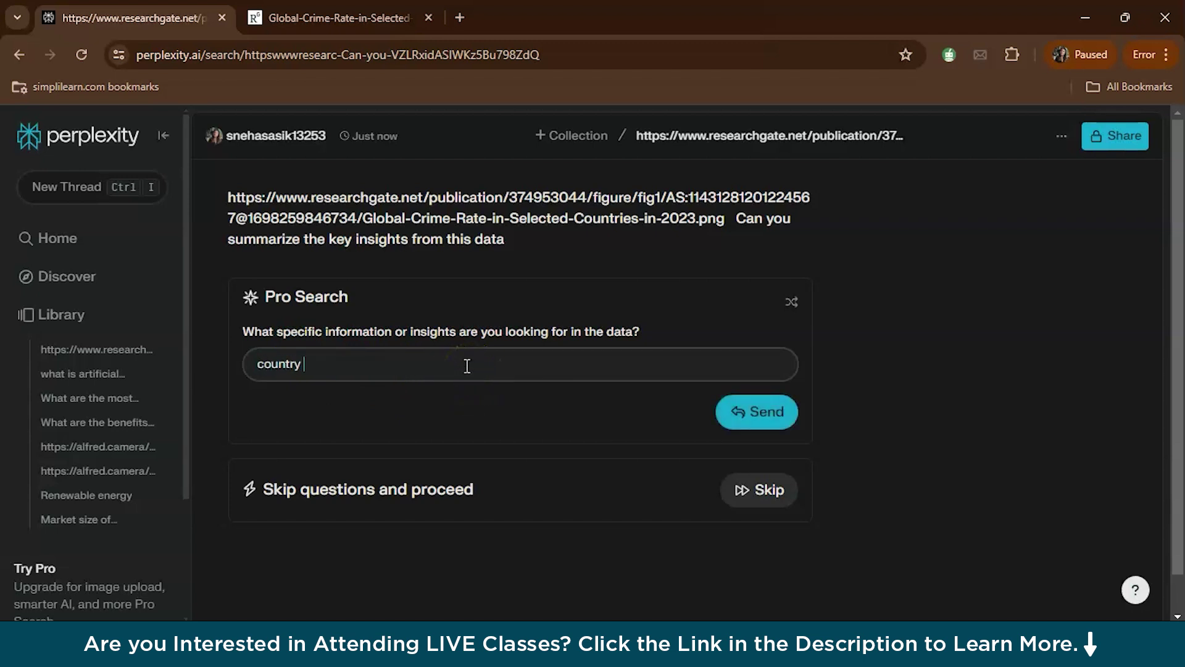
{"action": "type", "text": " with the highest cri"}
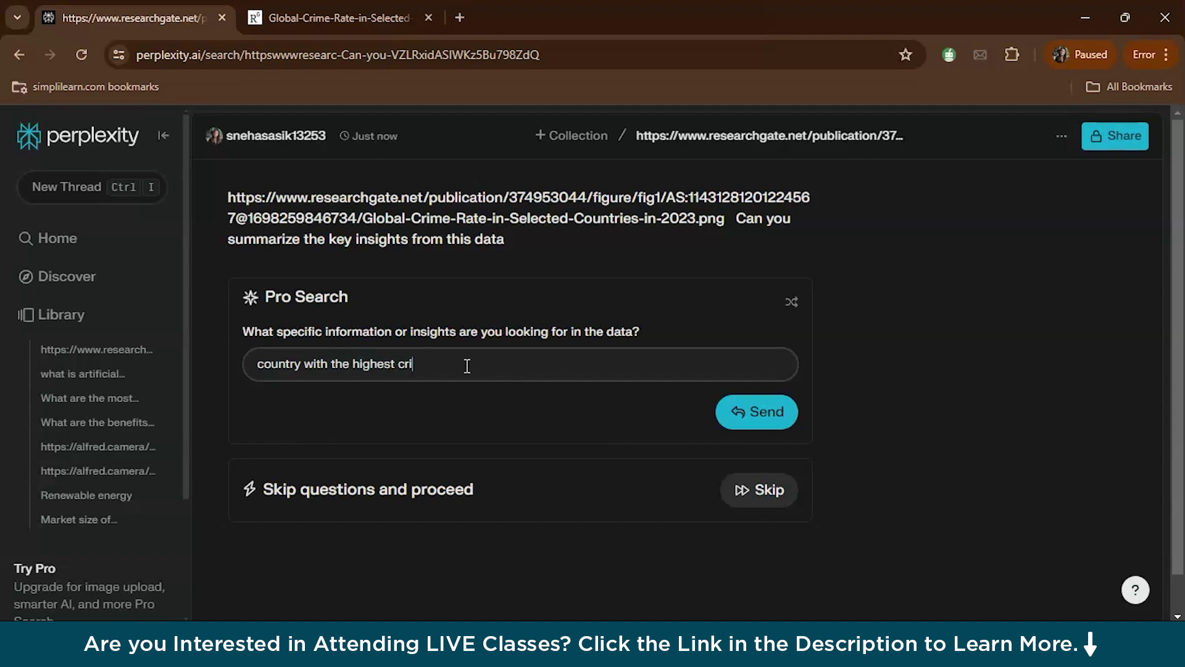
{"action": "type", "text": "me rate"}
{"action": "key", "text": "Return"}
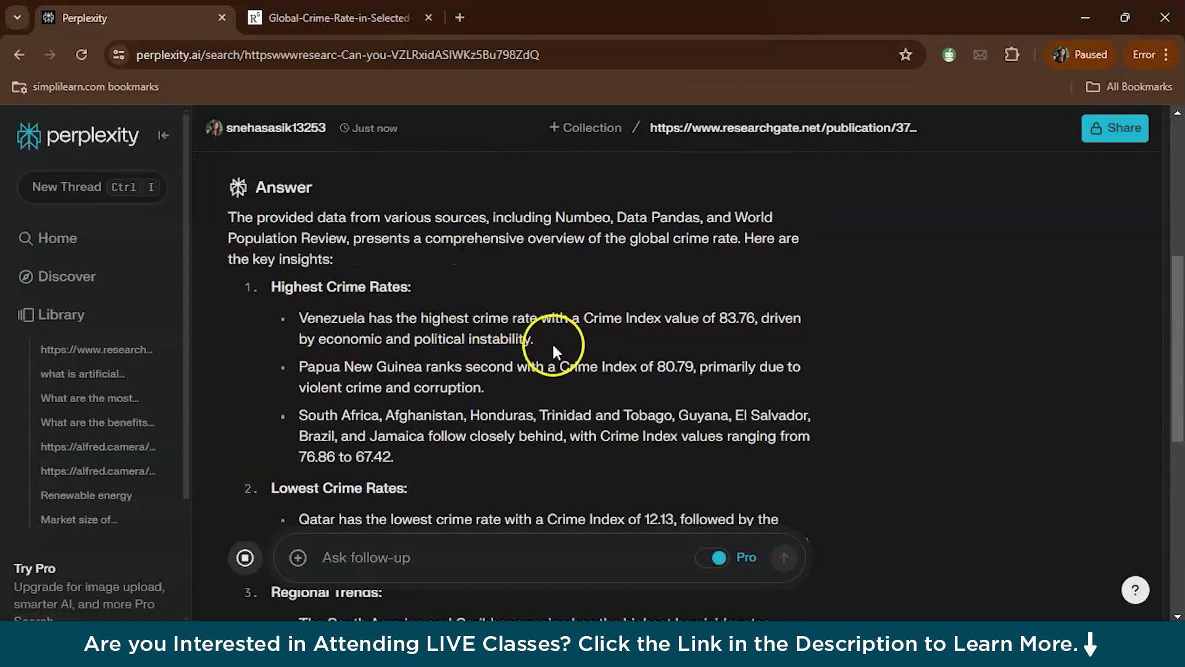
{"action": "left_click", "coordinate": [337, 8]}
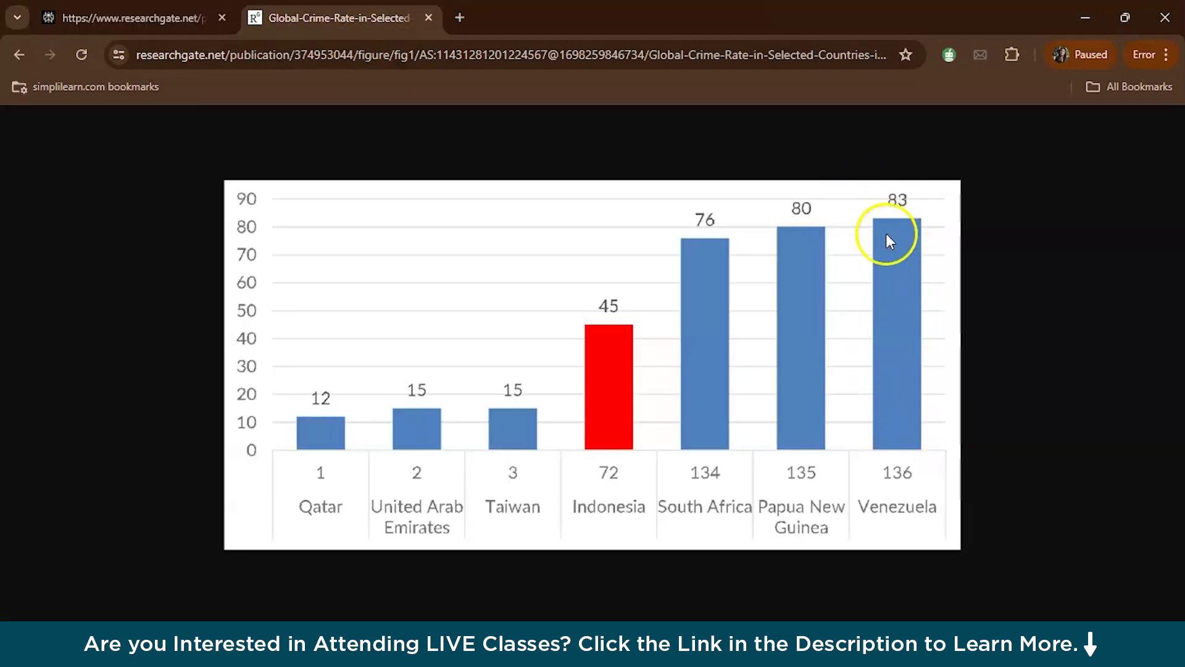
{"action": "left_click", "coordinate": [133, 18]}
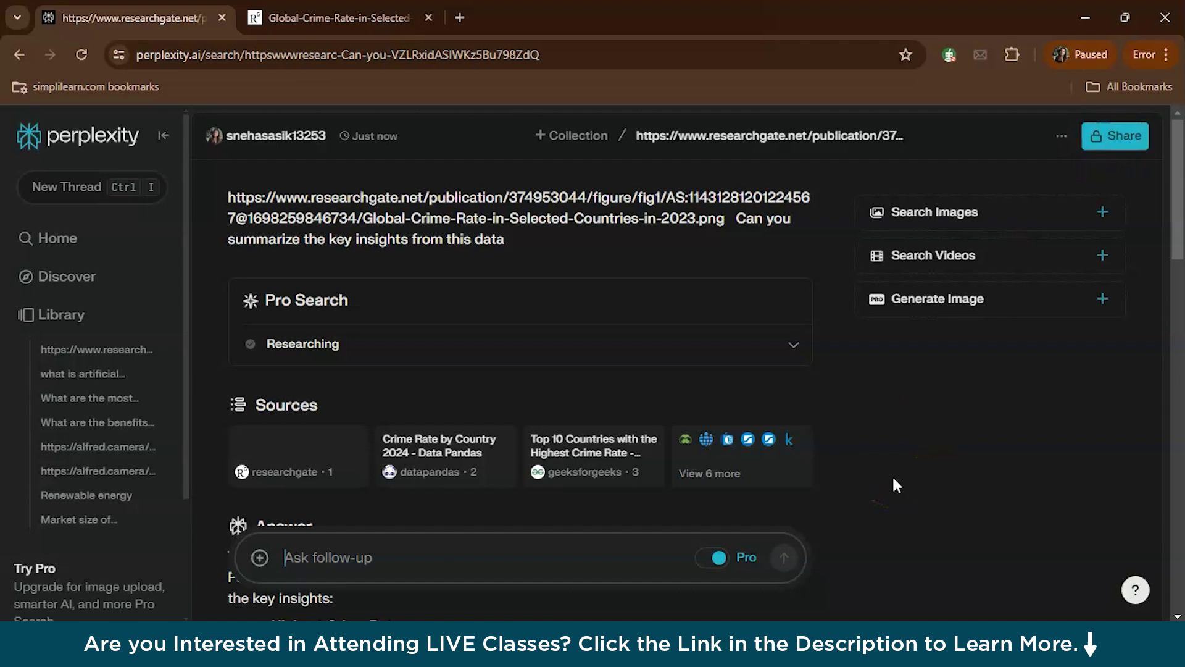
{"action": "scroll", "coordinate": [893, 478], "scroll_direction": "down", "scroll_amount": 5}
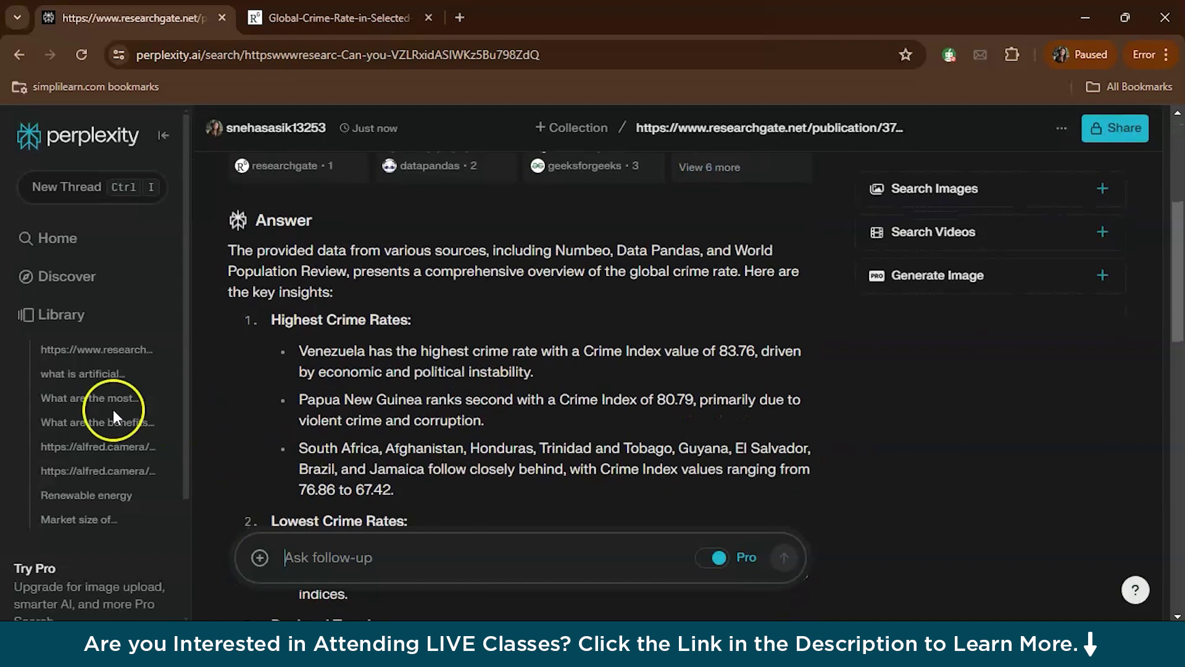
{"action": "scroll", "coordinate": [54, 390], "scroll_direction": "down", "scroll_amount": 4}
{"action": "scroll", "coordinate": [53, 390], "scroll_direction": "up", "scroll_amount": 4}
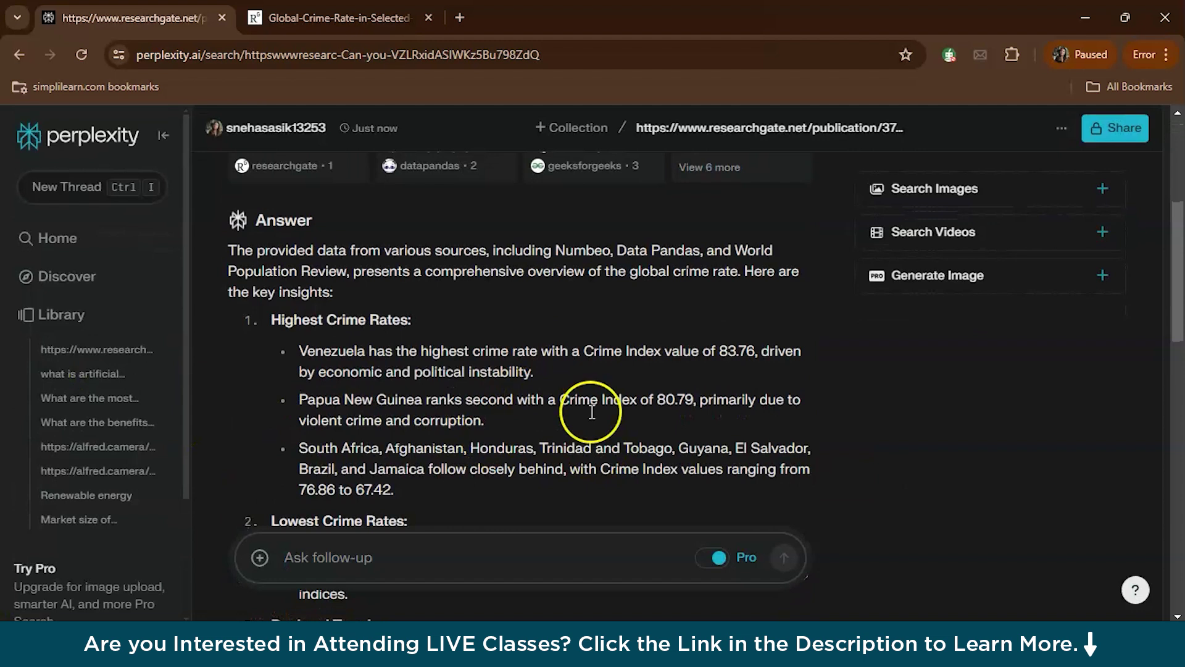